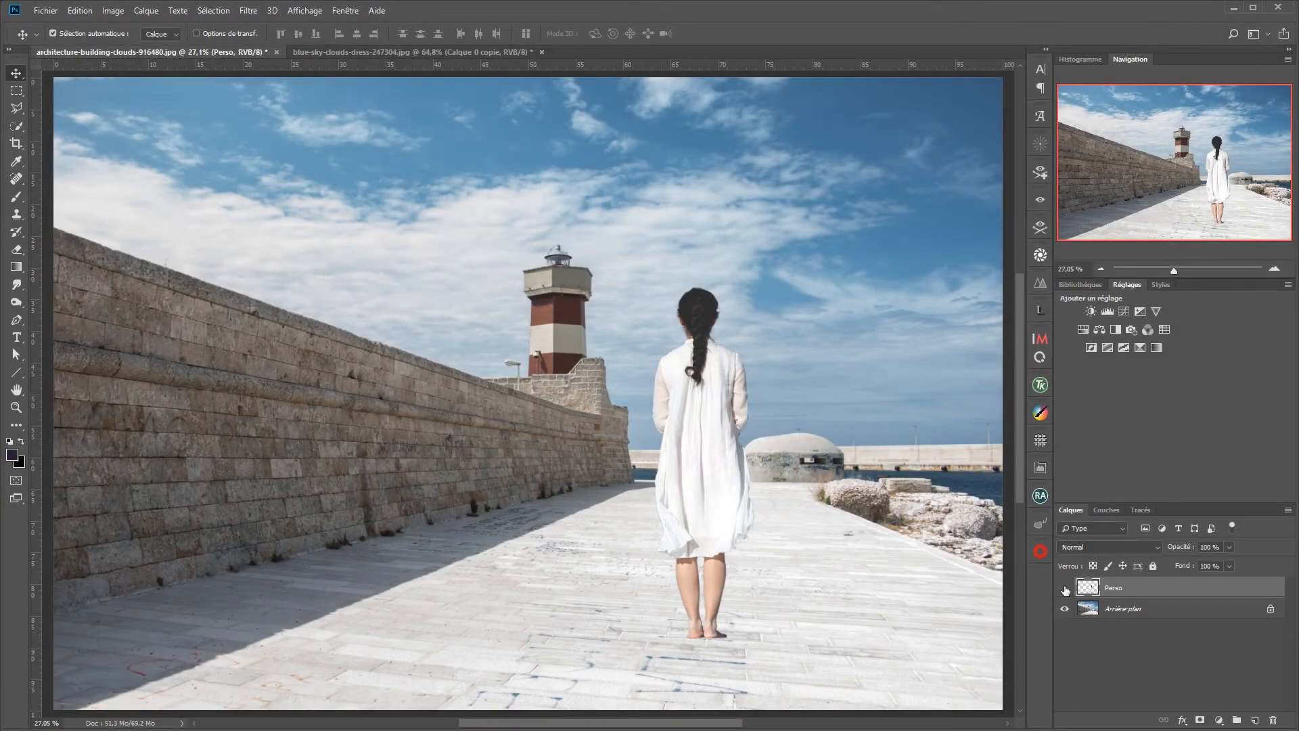
Step: Toggle the Perso layer off and on to check it, and move the woman slightly up and to the right on the pavement
left_click(1066, 590)
left_click(1065, 590)
left_click(1065, 590)
left_click(1066, 590)
left_click_drag(733, 517, 720, 482)
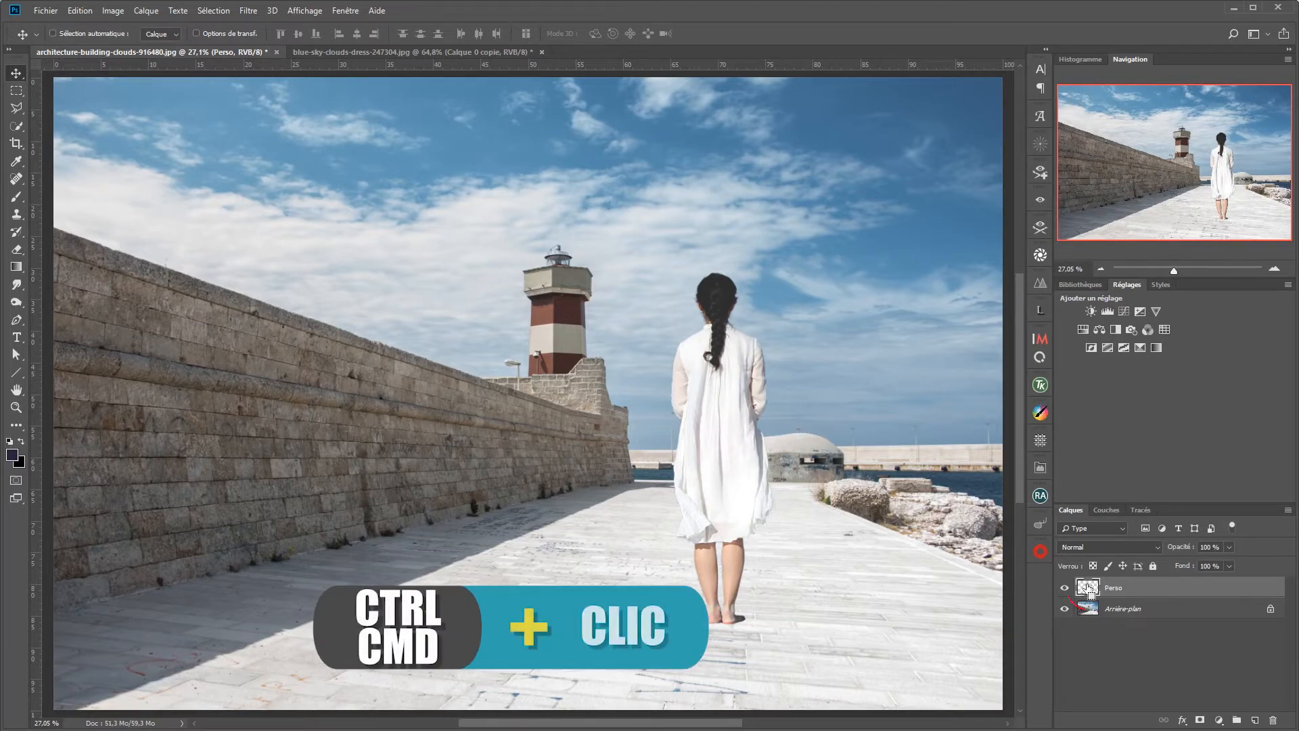
Step: Load the woman's outline as a selection, fill it with the default black on a new layer, and deselect
left_click(1088, 589, "ctrl")
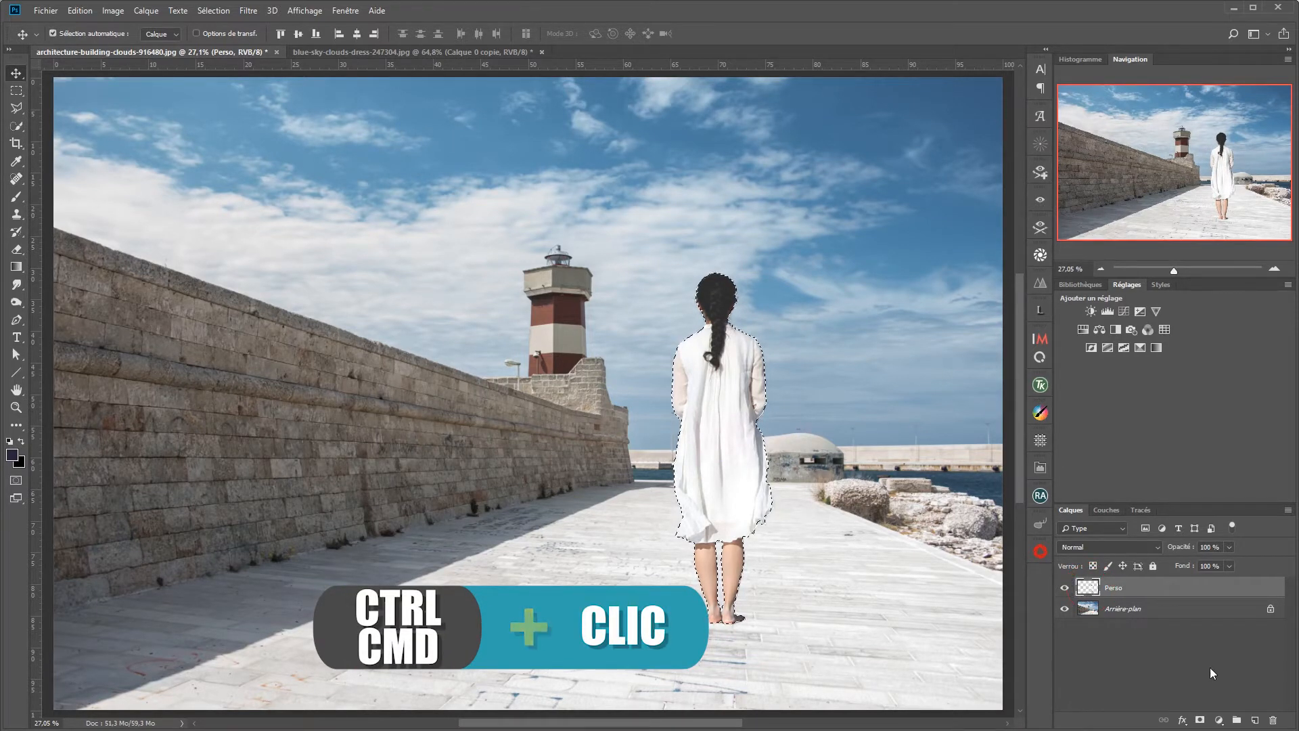
left_click(1254, 720)
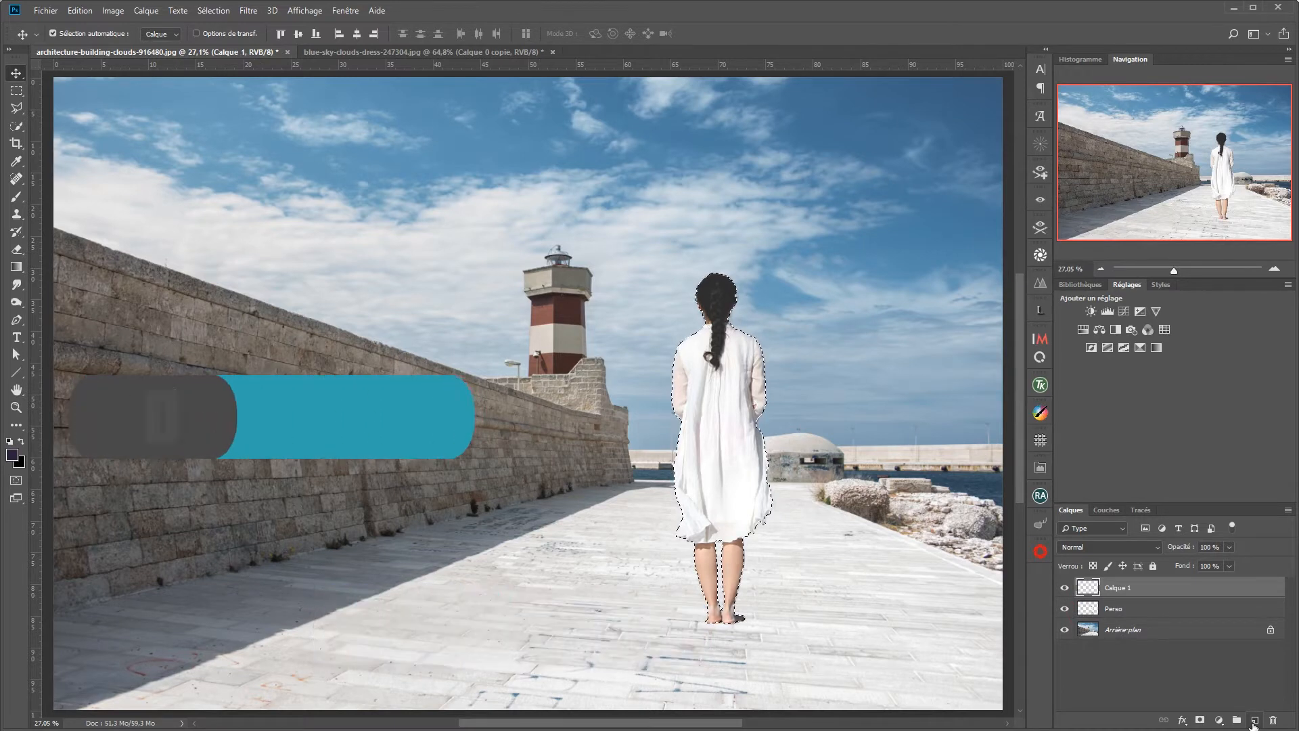
key("d")
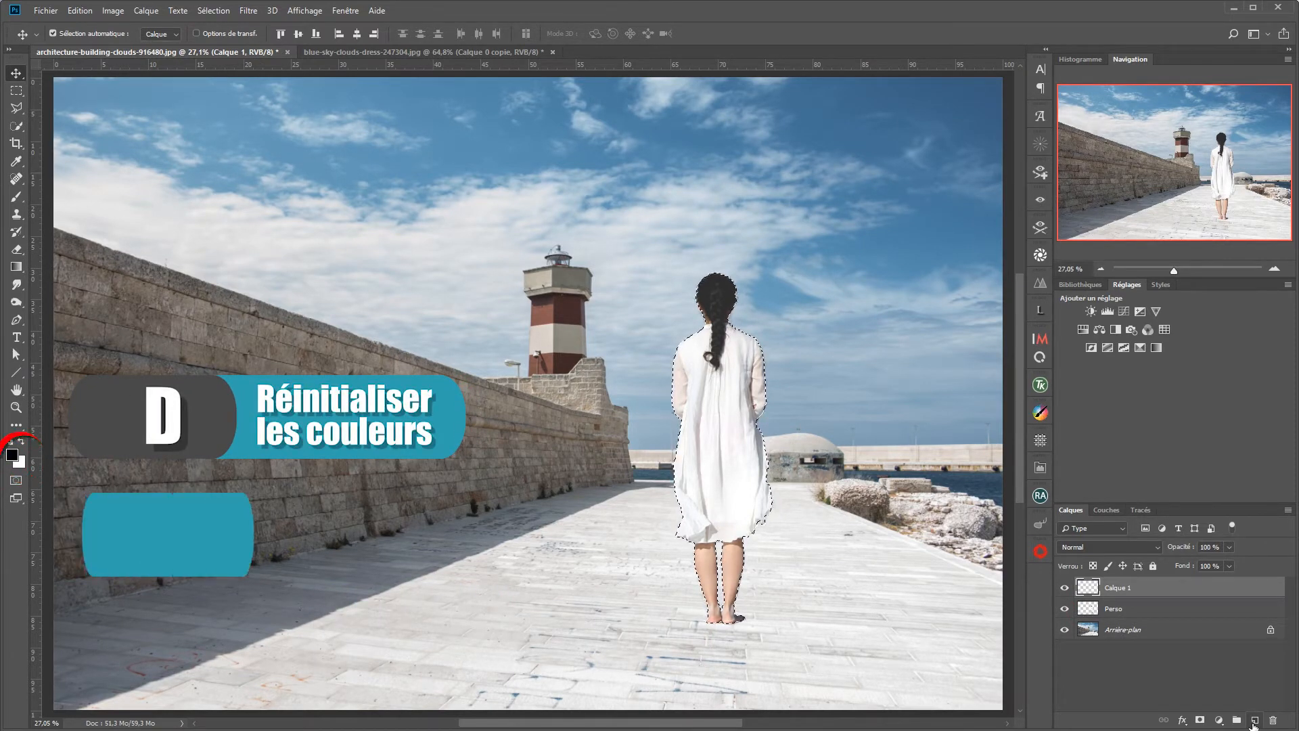
key("alt+BackSpace")
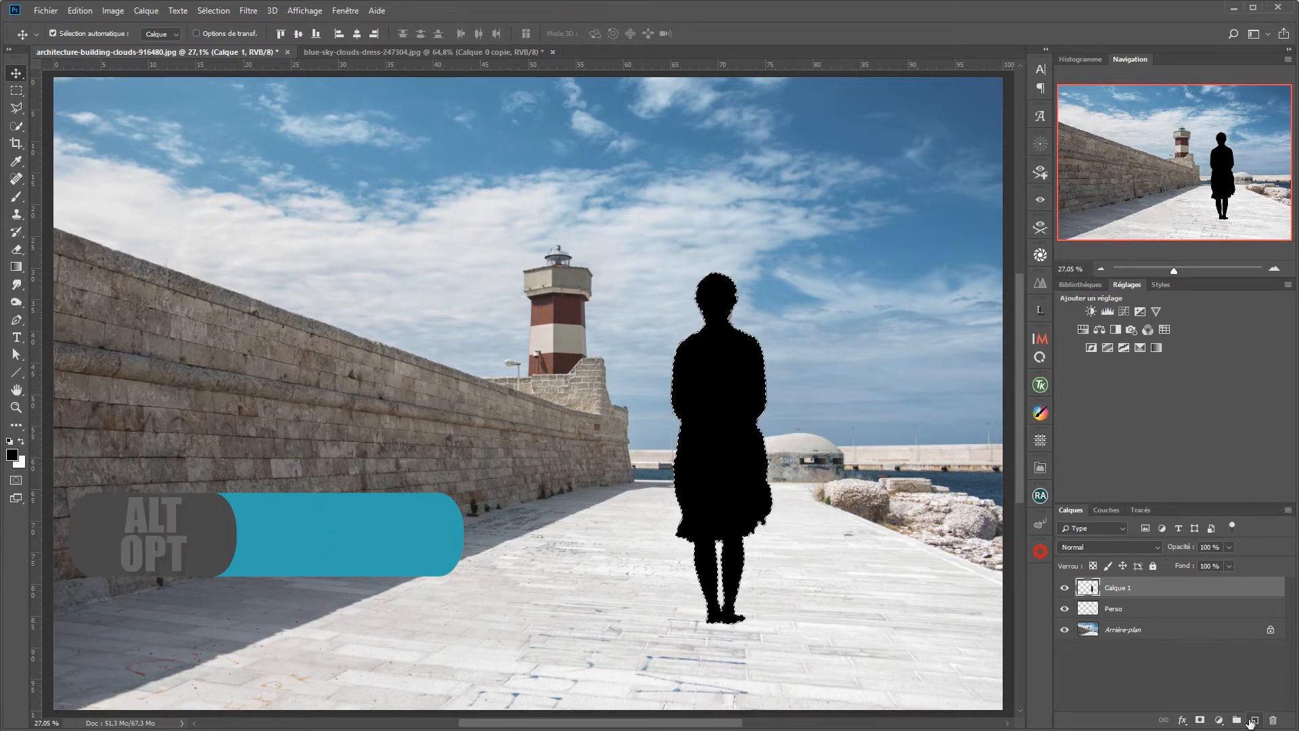
key("ctrl+d")
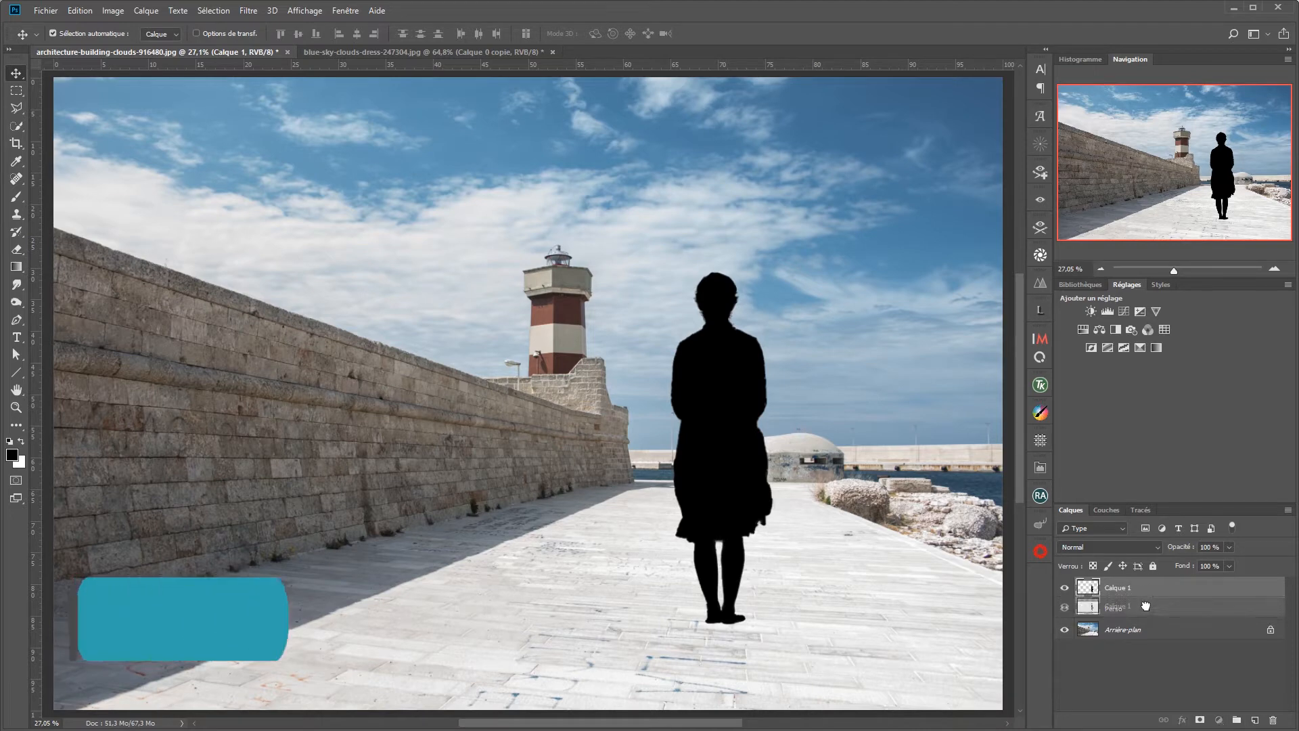
Step: Place the black silhouette beneath the Perso layer and transform it to about 17 % height and -74° horizontal skew, lying on the ground
key("ctrl+bracketleft")
key("ctrl+t")
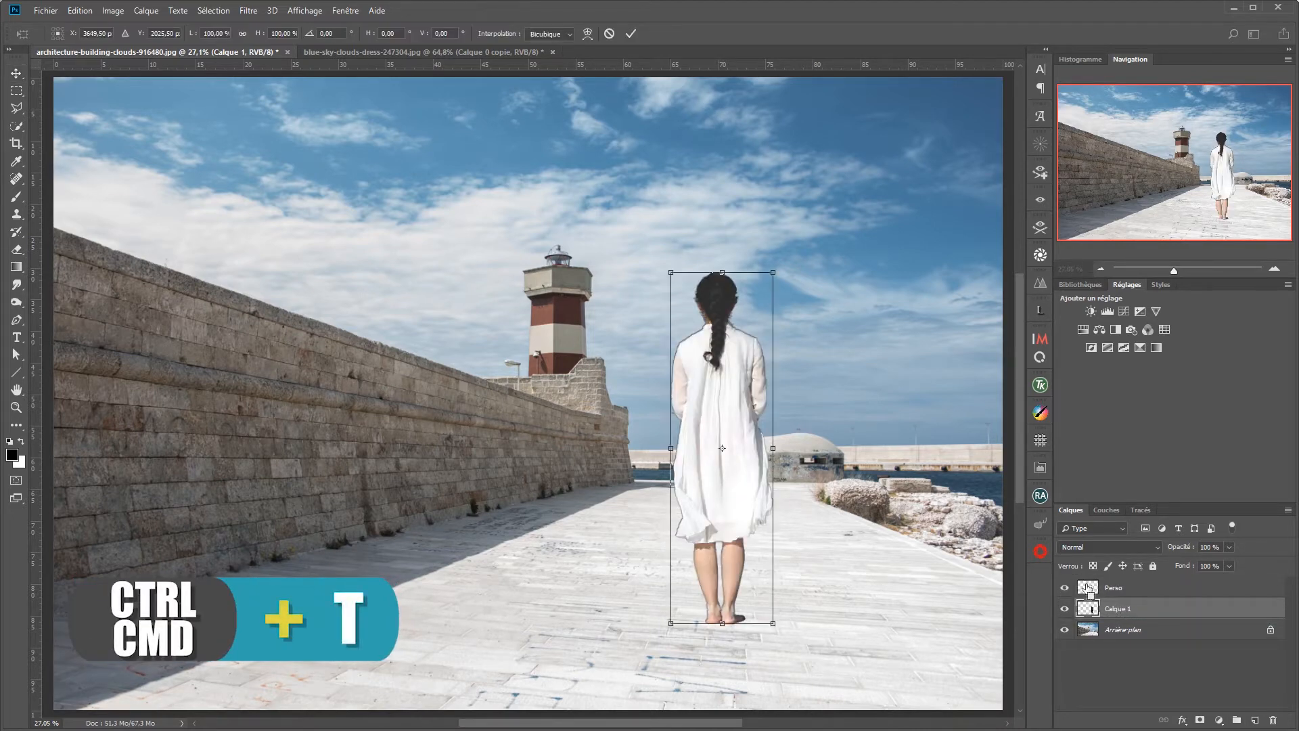
left_click_drag(724, 278, 935, 570)
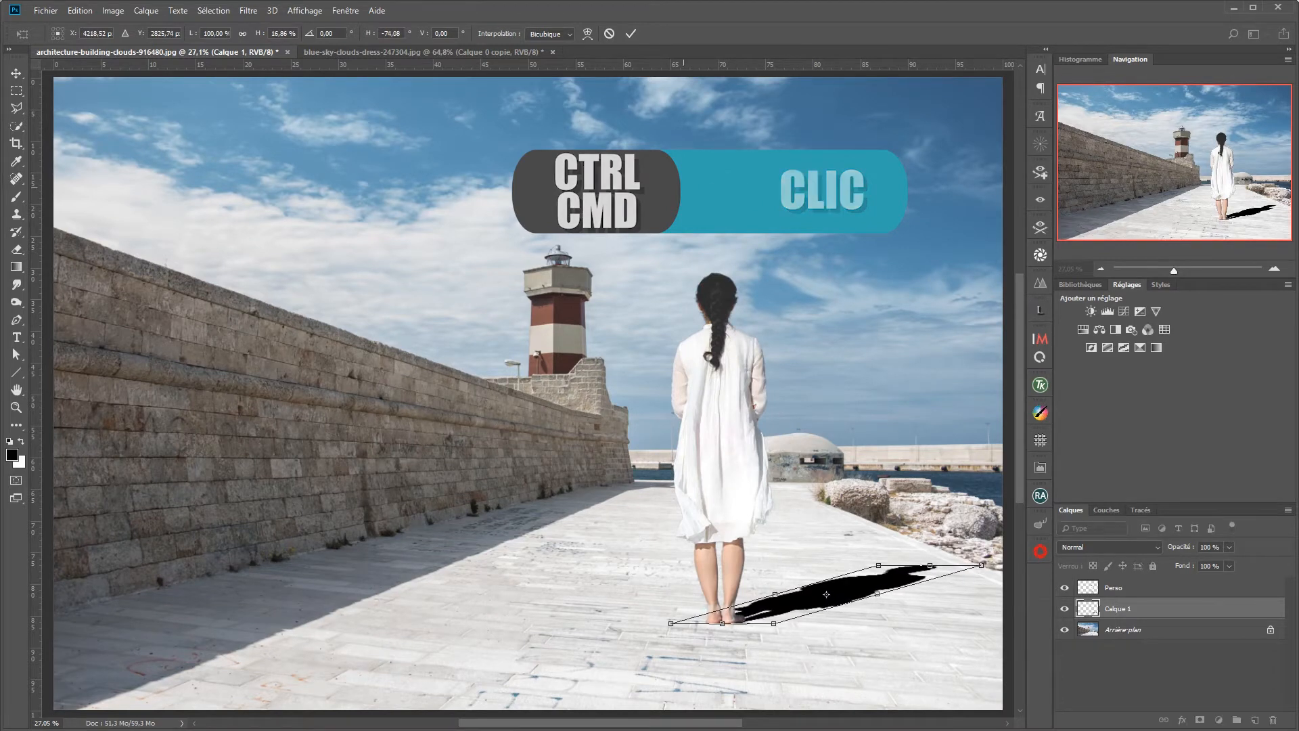
left_click(631, 35)
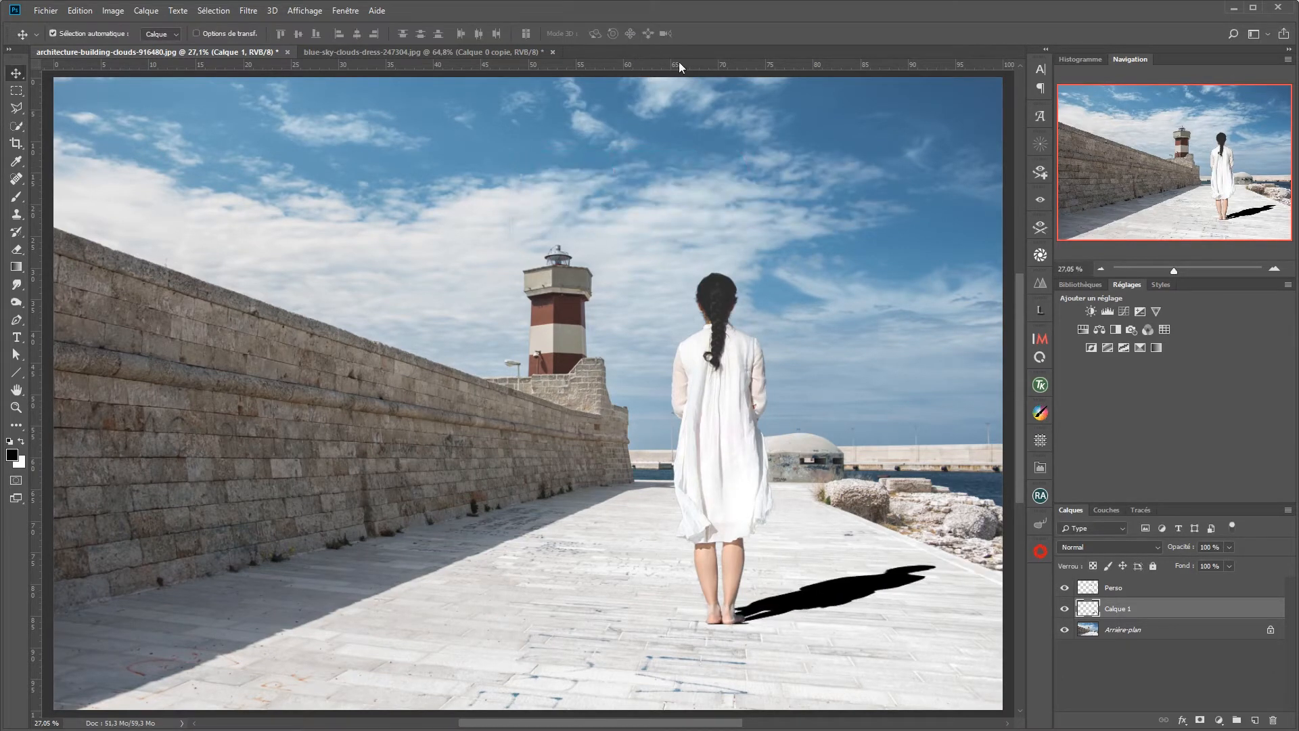
Step: Set the silhouette layer's blending mode to Produit and its opacity to 57 %
left_click(1149, 547)
left_click(1096, 600)
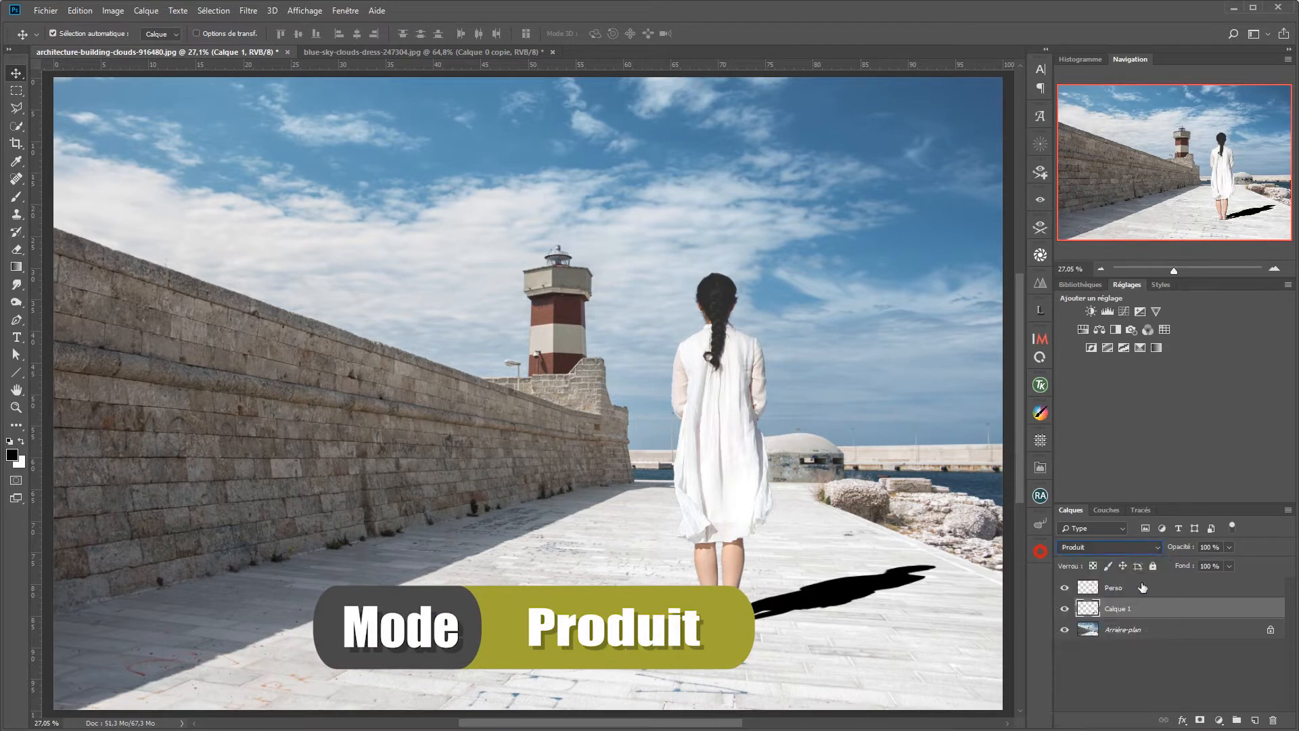
left_click_drag(1181, 547, 1150, 548)
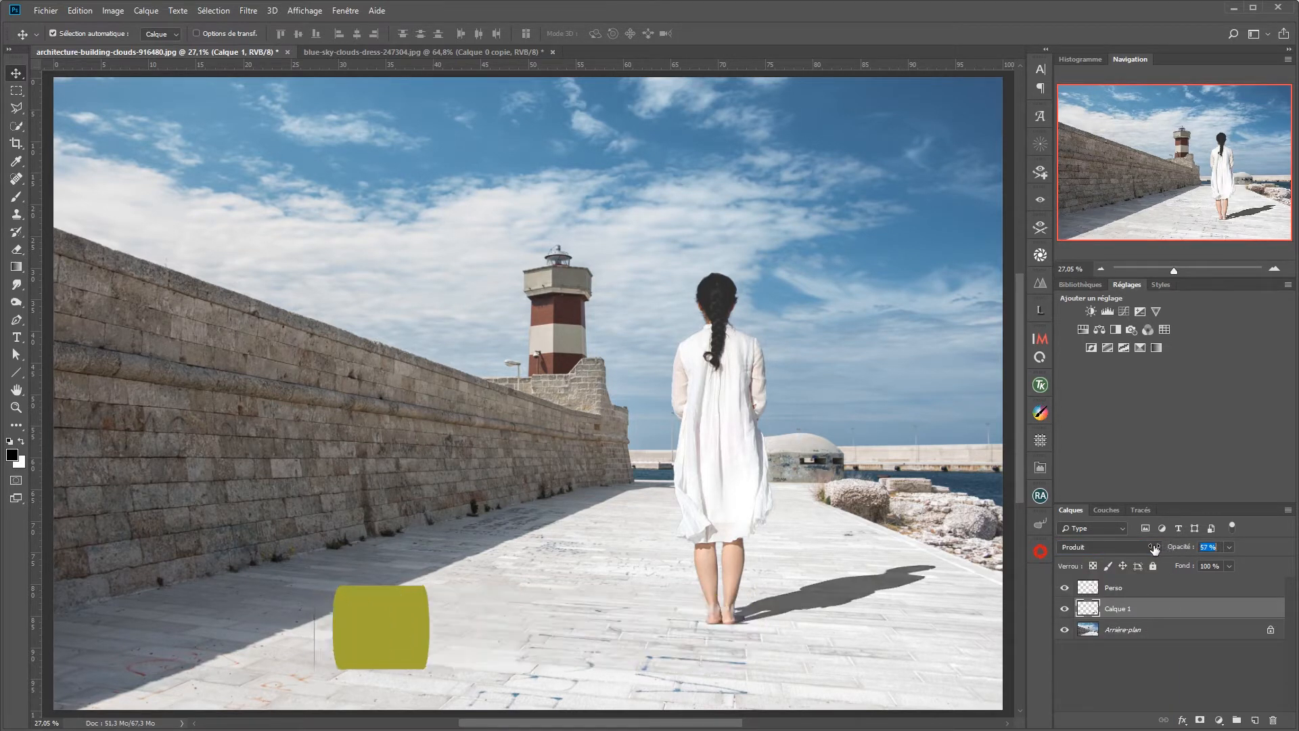
Step: Soften the silhouette shadow with a Flou gaussien filter at a radius of 7,0 pixels
left_click(248, 11)
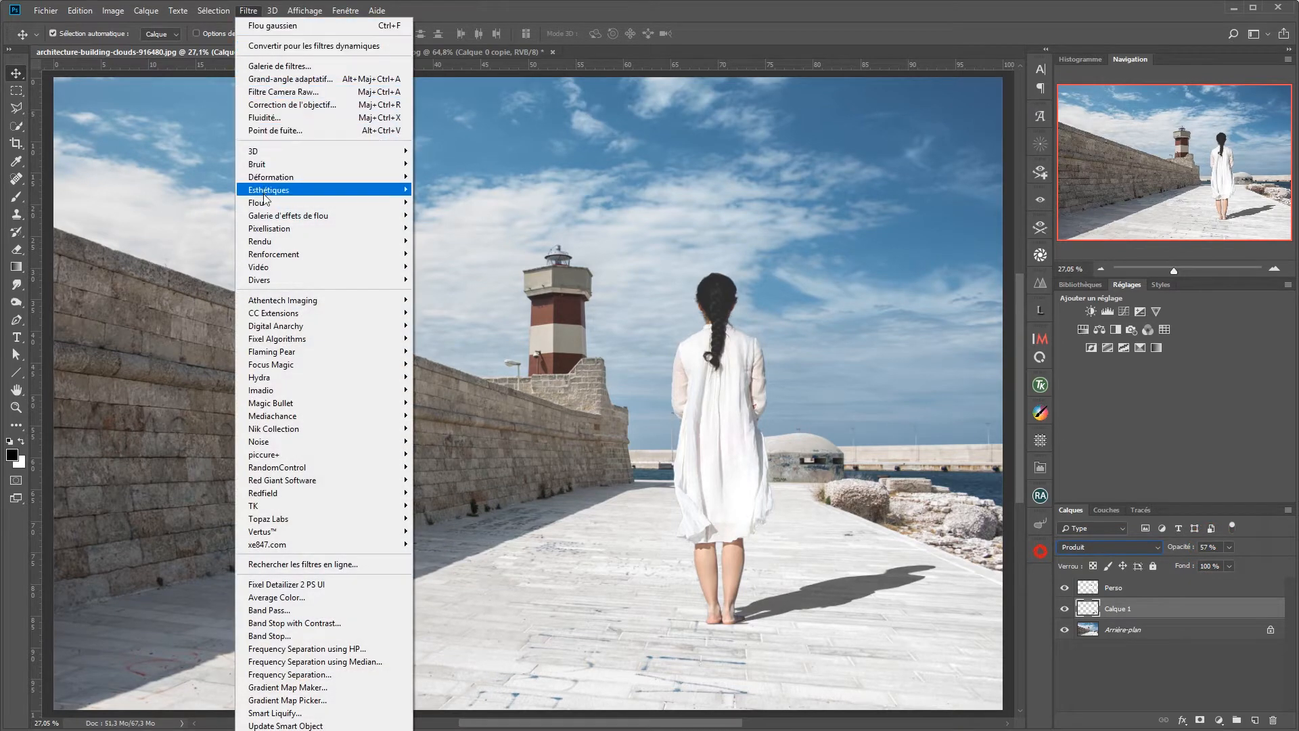
mouse_move(264, 203)
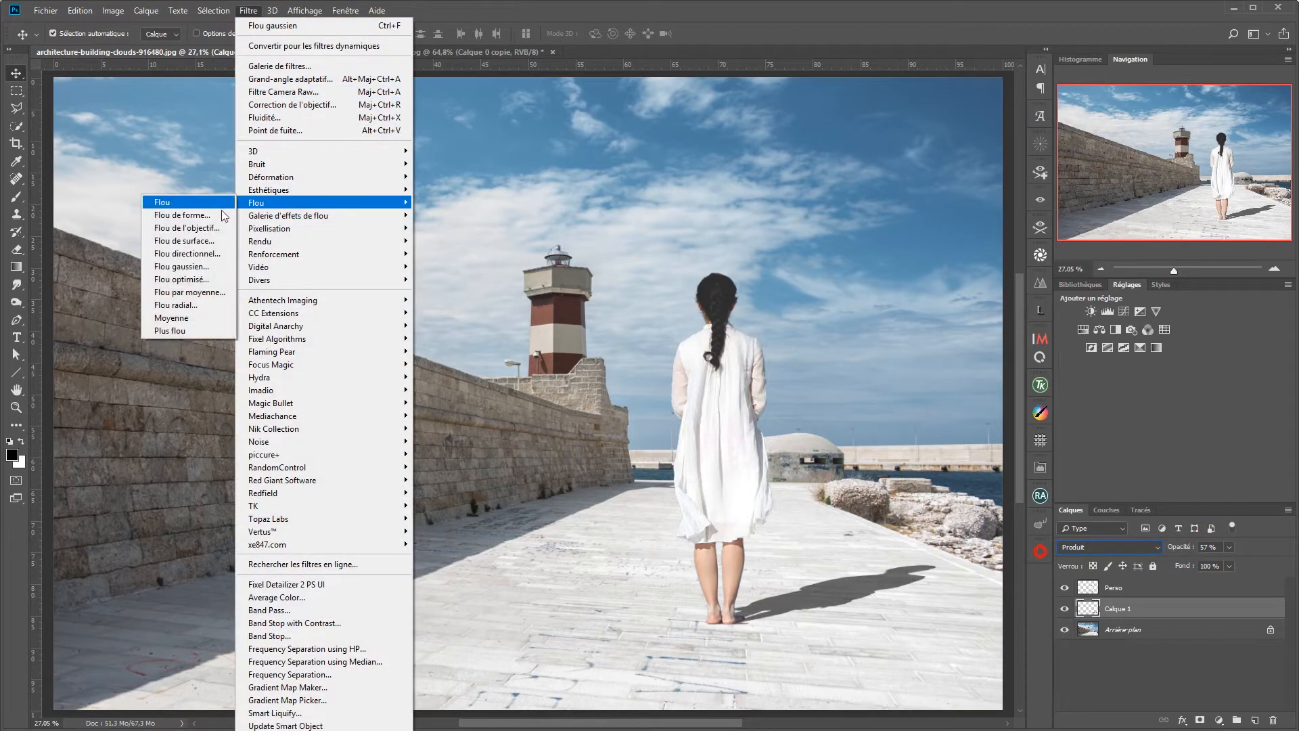
left_click(184, 267)
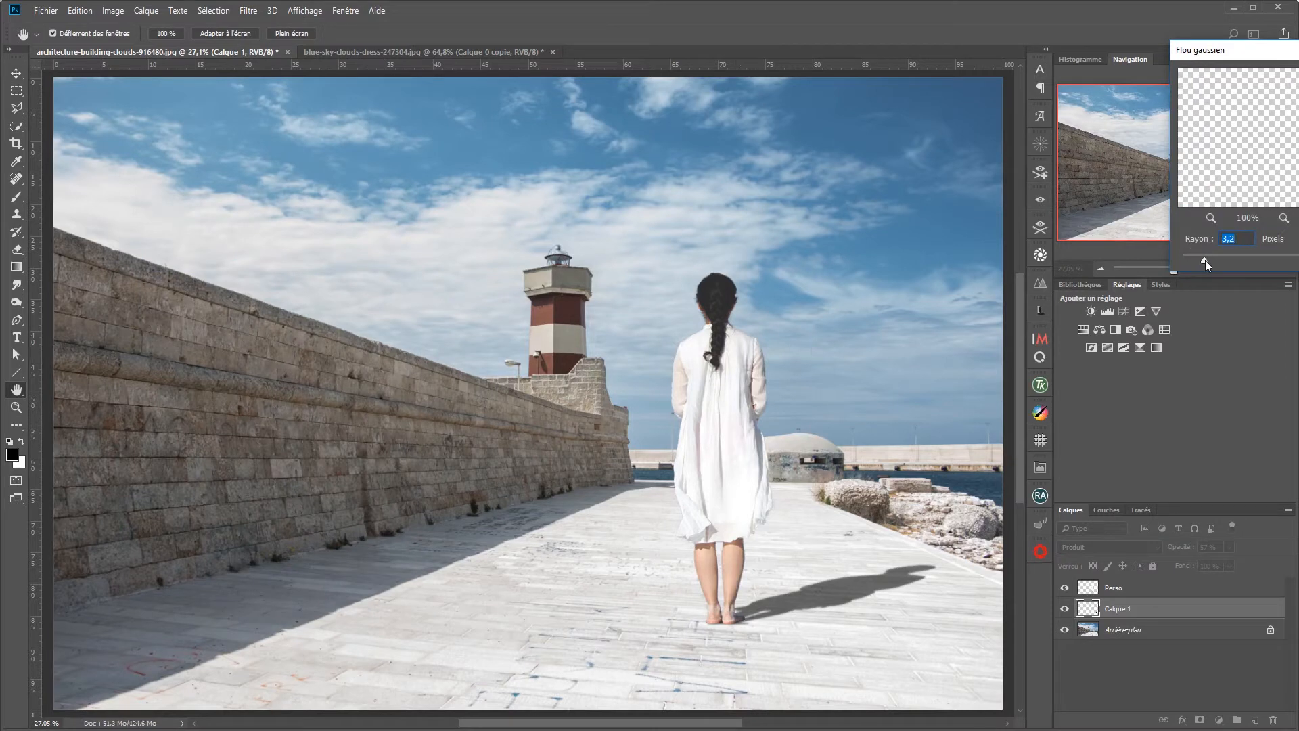
left_click_drag(1205, 260, 1221, 258)
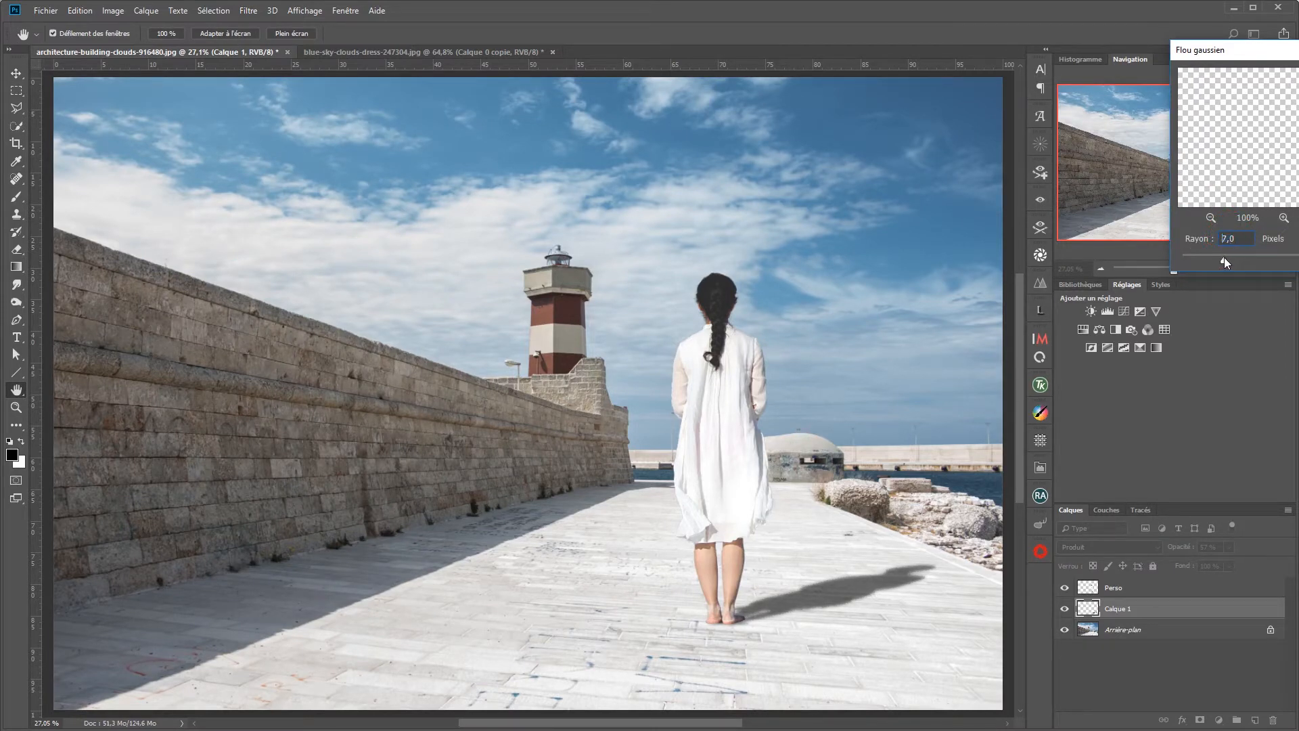
key("Return")
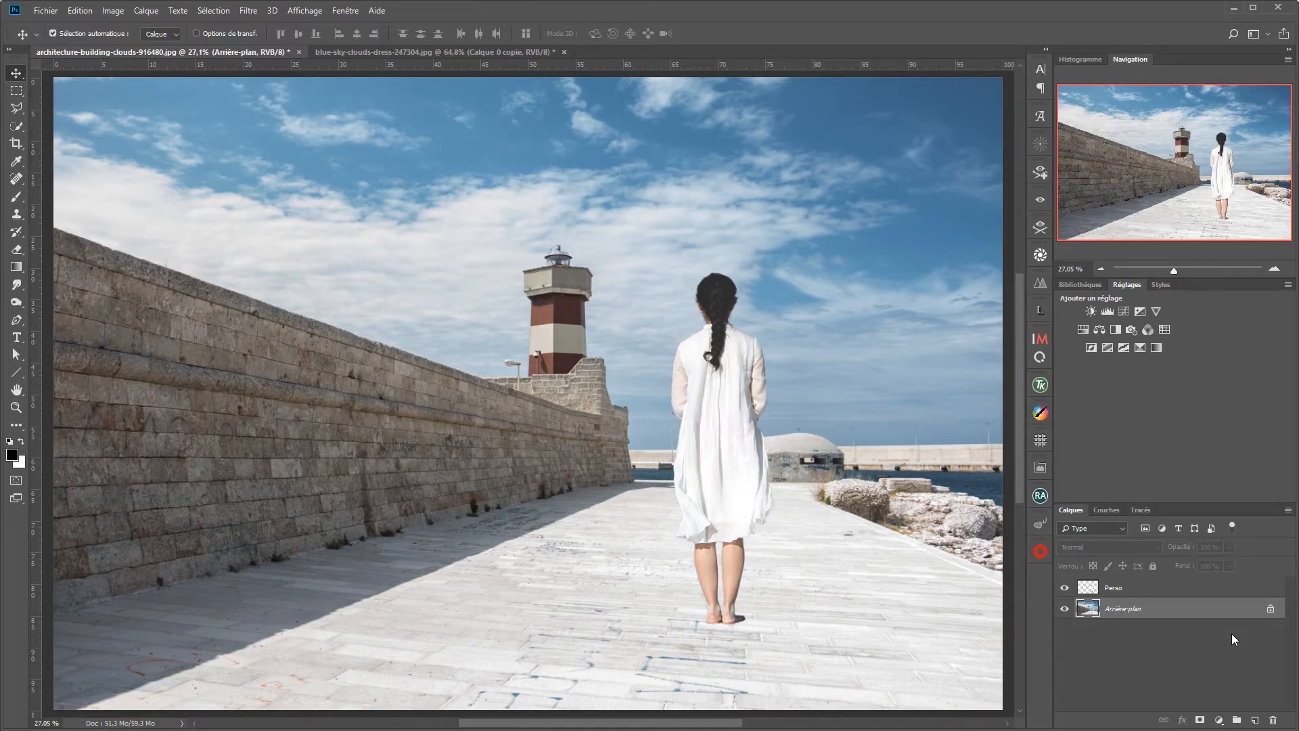
Step: Select the Perso layer and add an Ombre portée effect to it in its layer style
left_click(1234, 592)
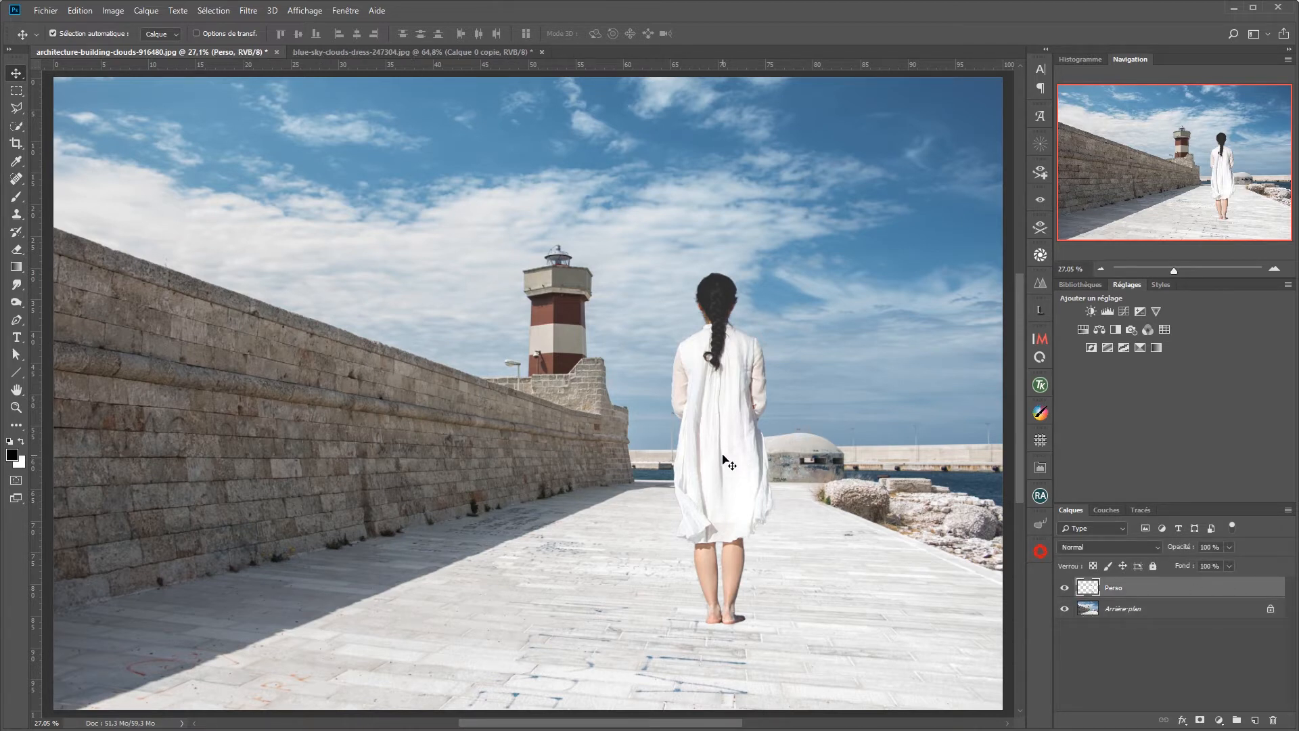
mouse_move(723, 457)
left_mouse_down()
mouse_move(606, 452)
mouse_move(721, 451)
left_mouse_up()
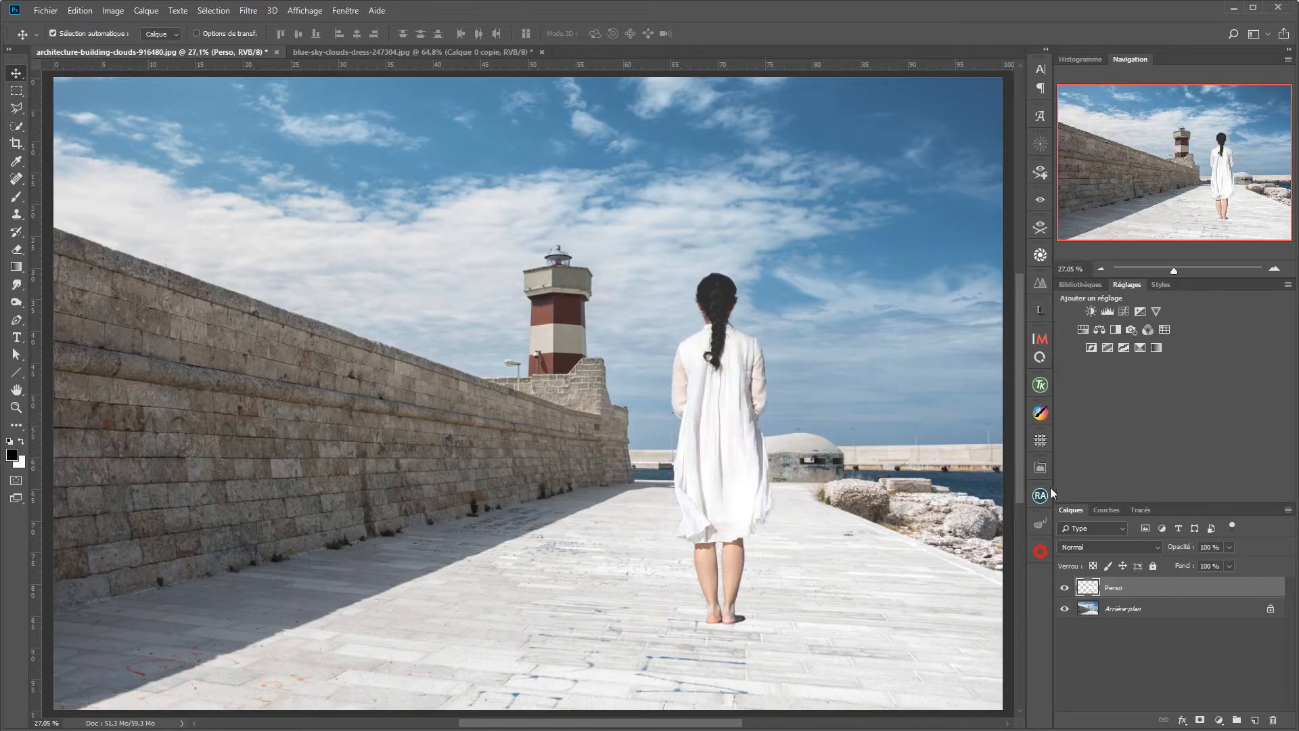
double_click(1230, 593)
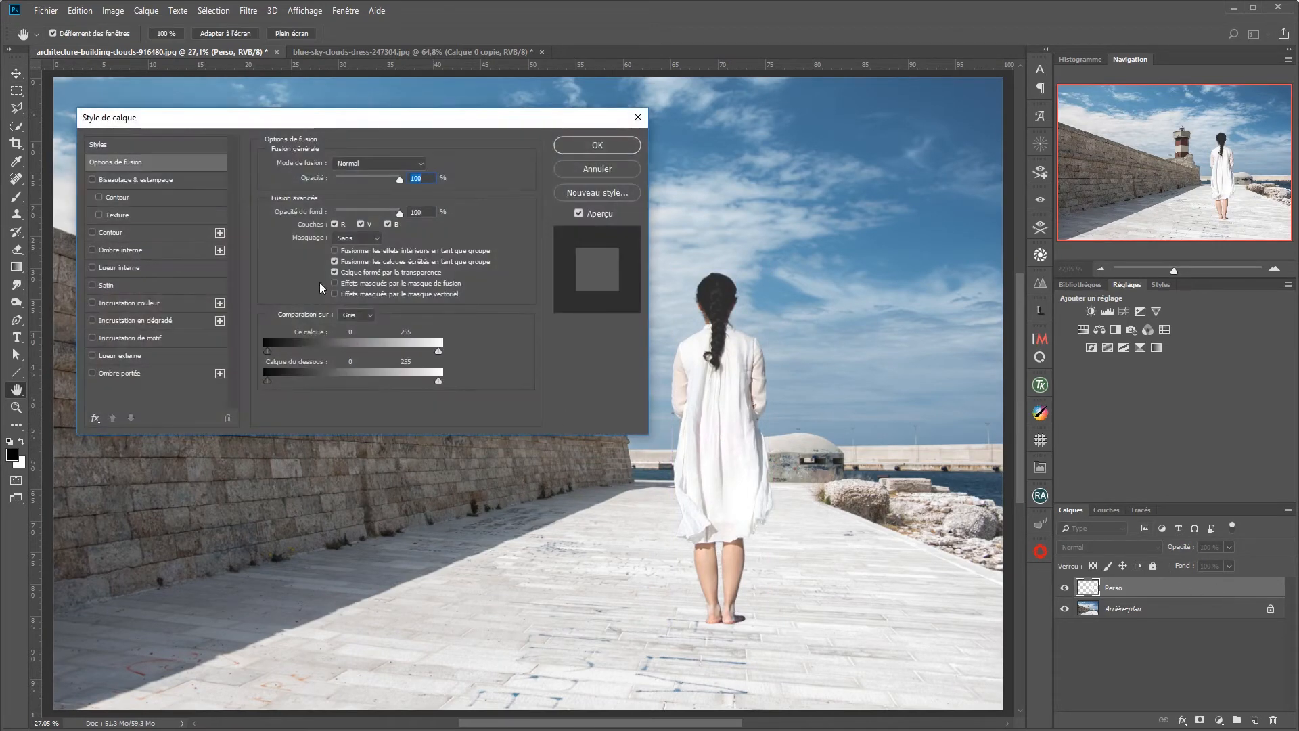
left_click(119, 372)
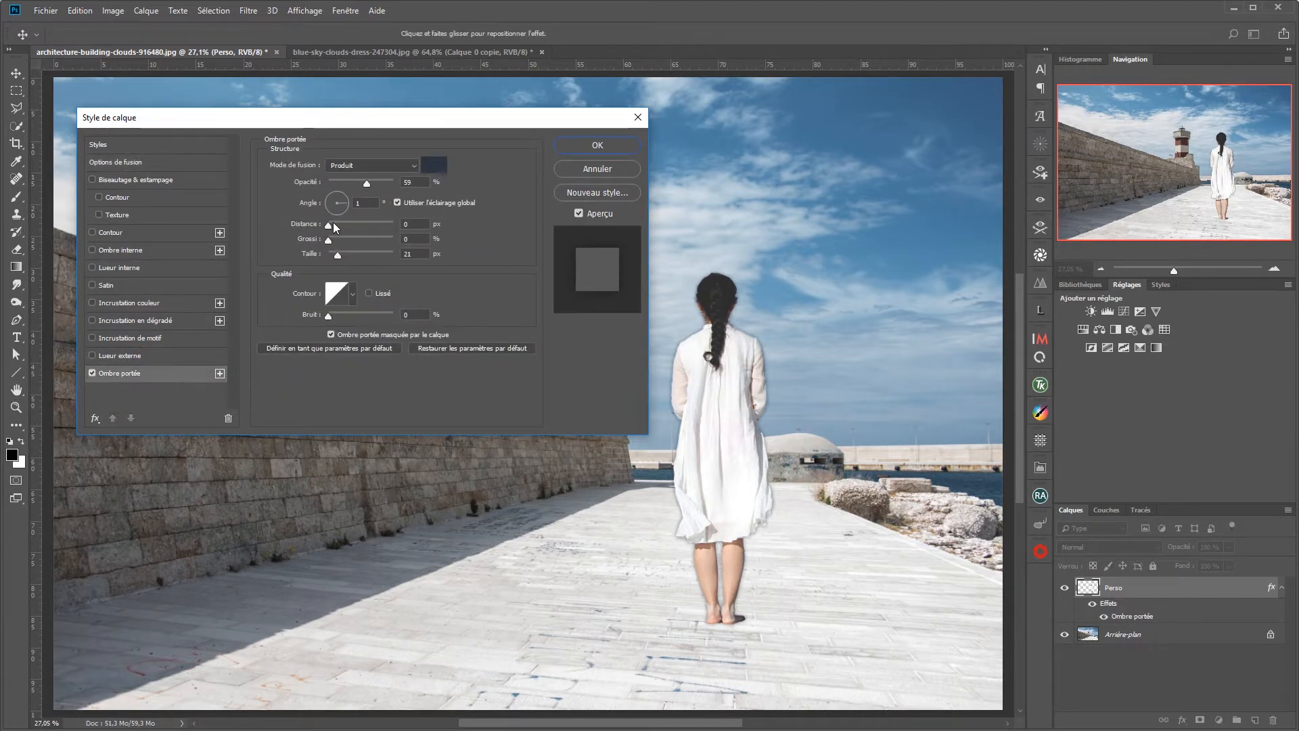
Step: Offset the drop shadow to 1176 px at a 24° angle, and set its opacity to 68 % and size to 29 px
left_click_drag(328, 226, 378, 228)
left_click_drag(672, 379, 489, 462)
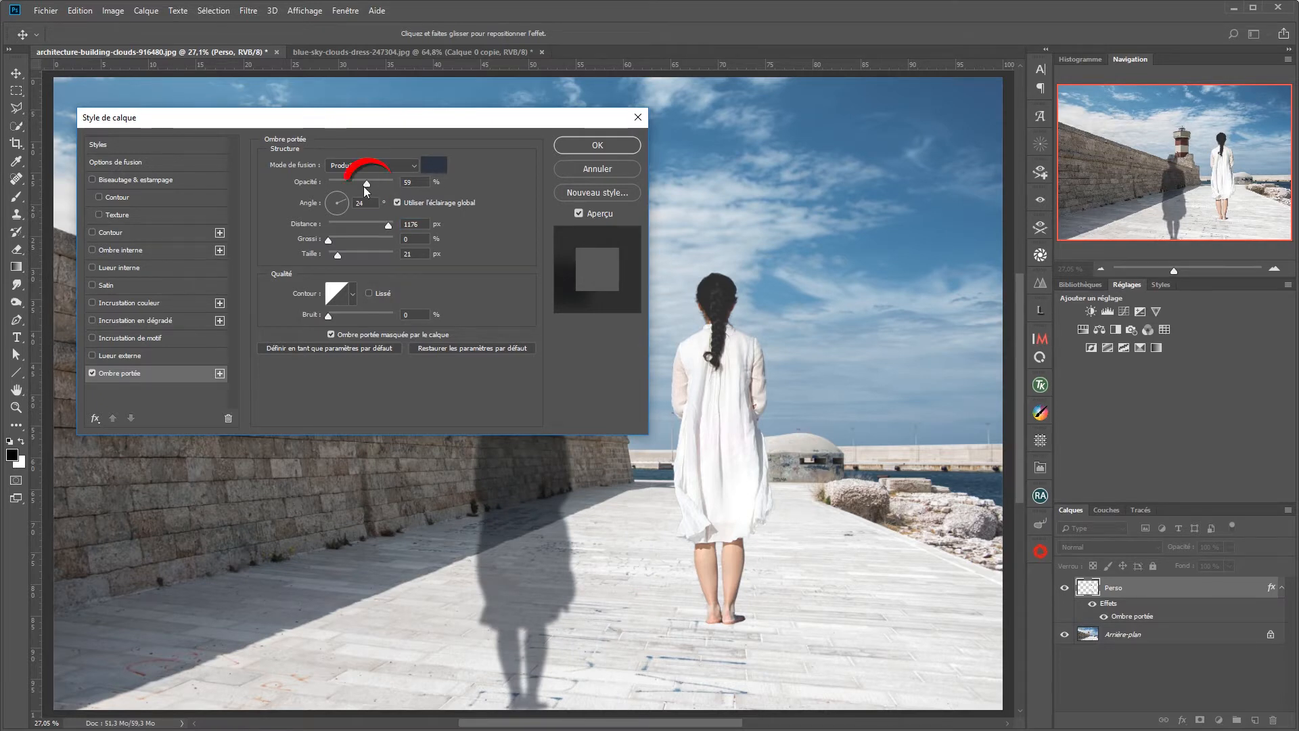
left_click_drag(365, 183, 372, 186)
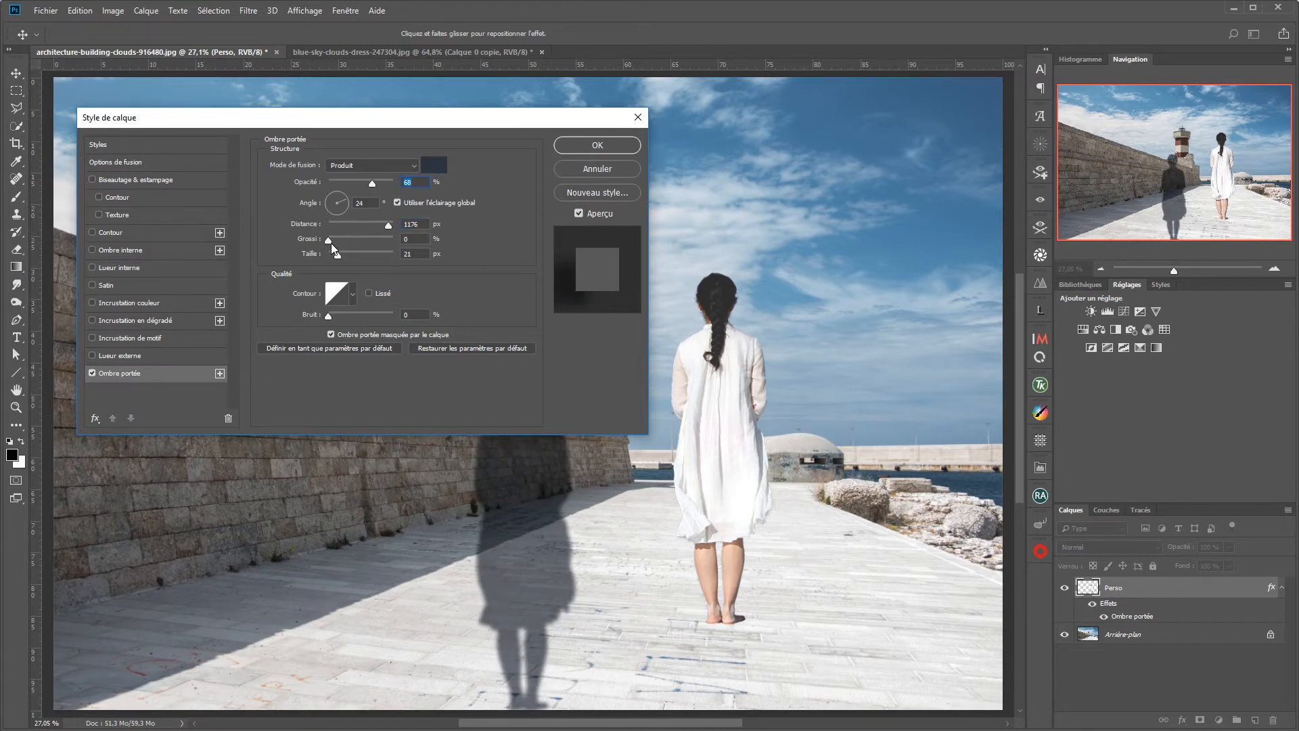
mouse_move(326, 241)
left_mouse_down()
mouse_move(399, 246)
mouse_move(308, 243)
mouse_move(359, 258)
mouse_move(340, 254)
left_mouse_up()
Step: Sample the drop shadow's colour from the shaded pavement in the photo, and darken it to 1e2a39
left_click(436, 165)
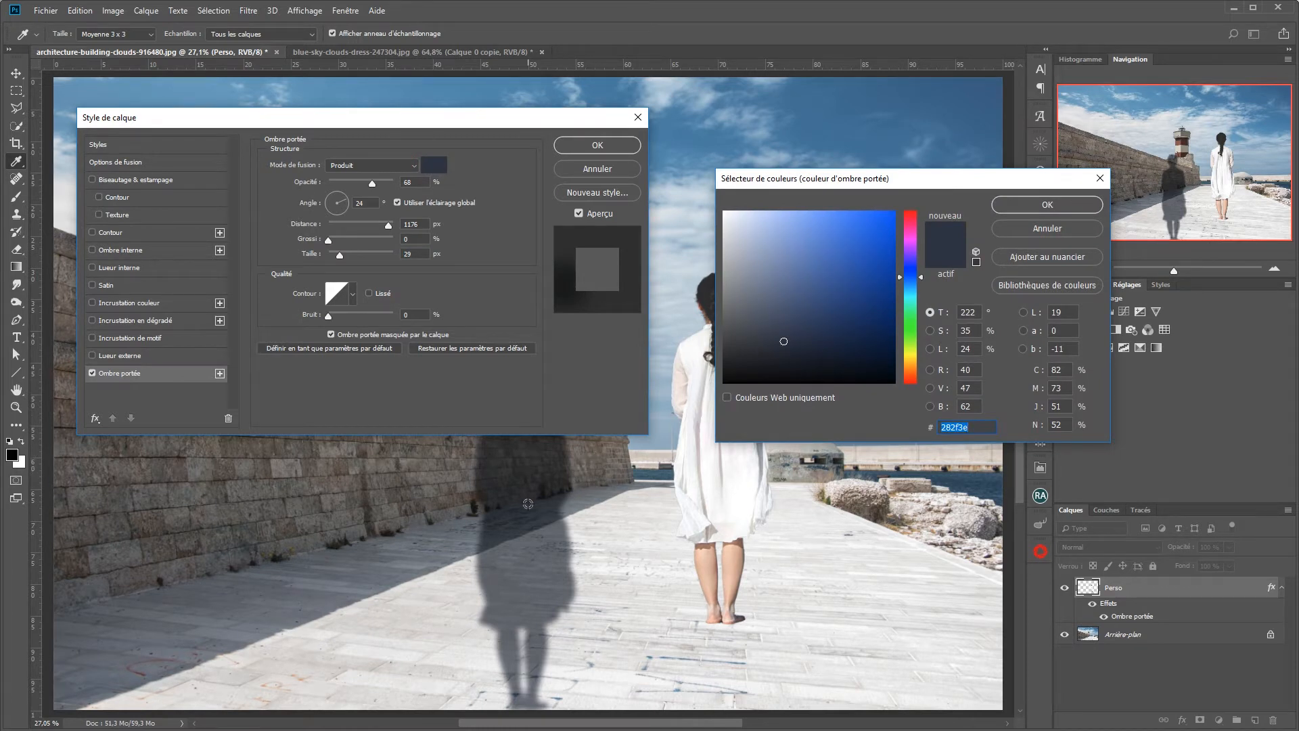
left_click(323, 561)
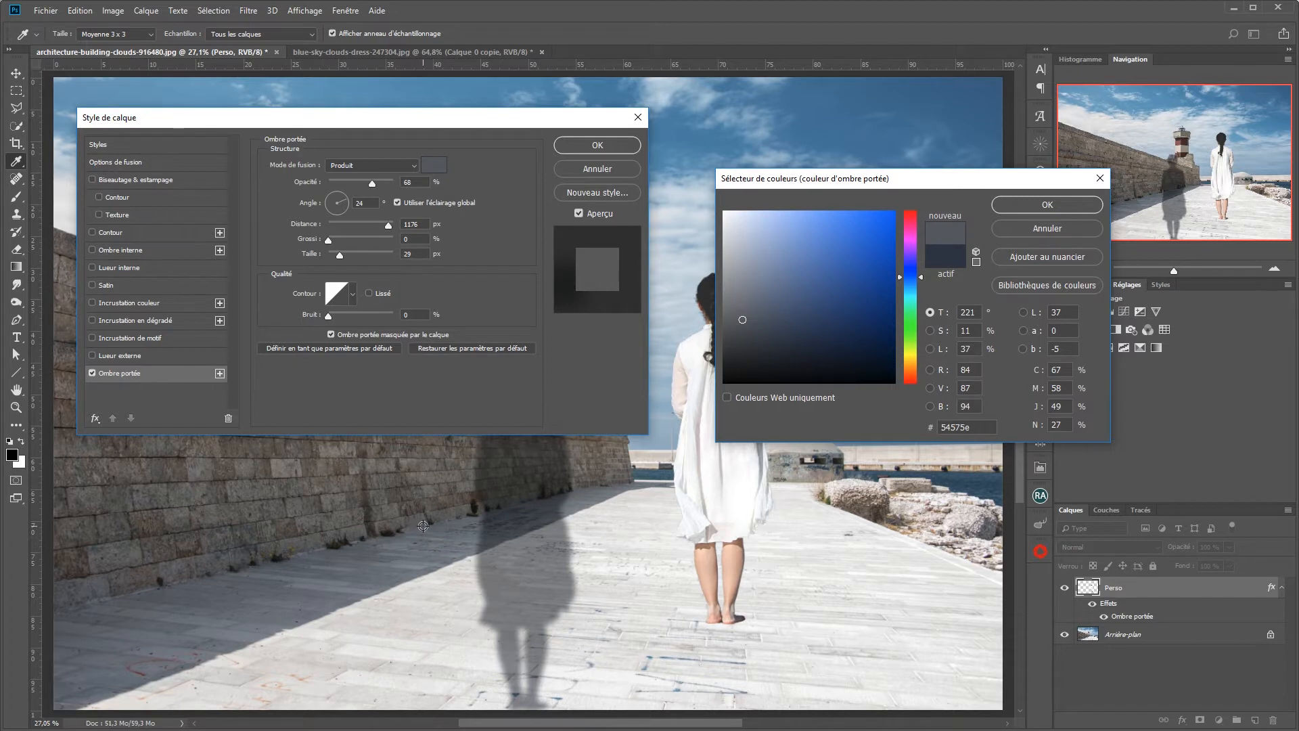
left_click(401, 530)
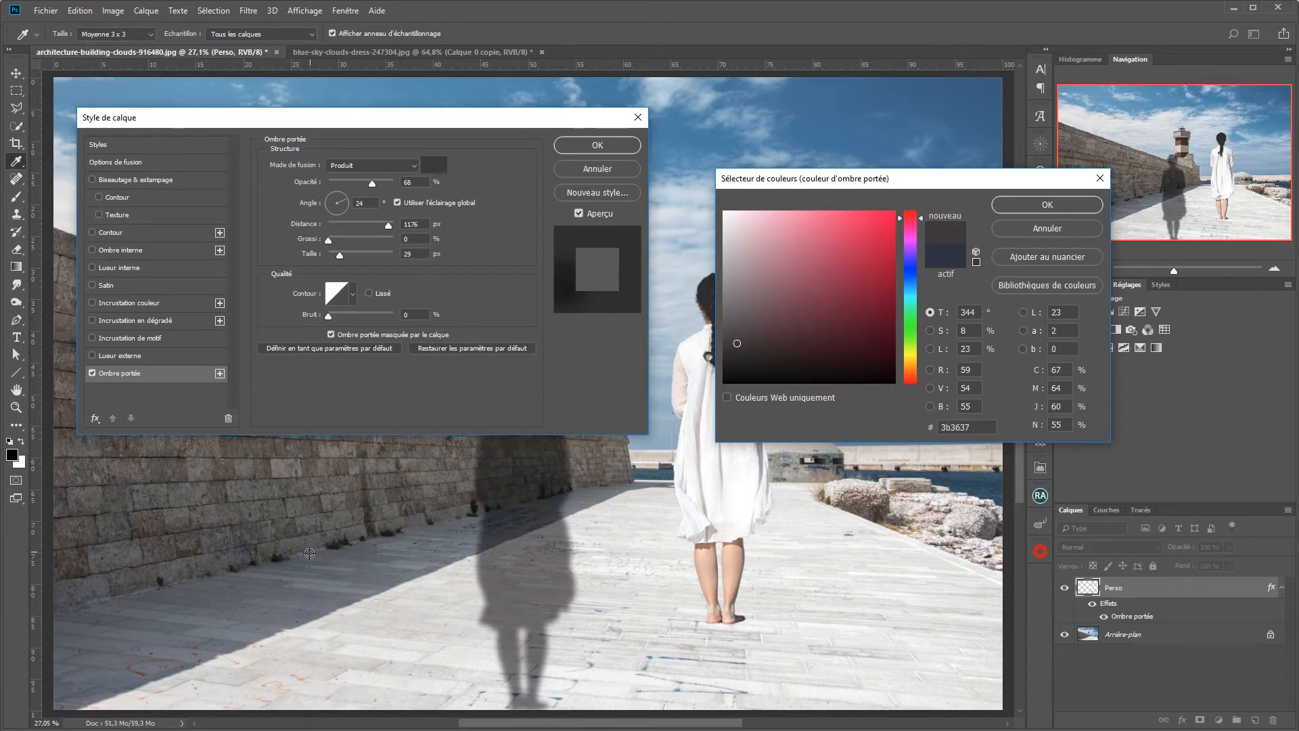
left_click(306, 581)
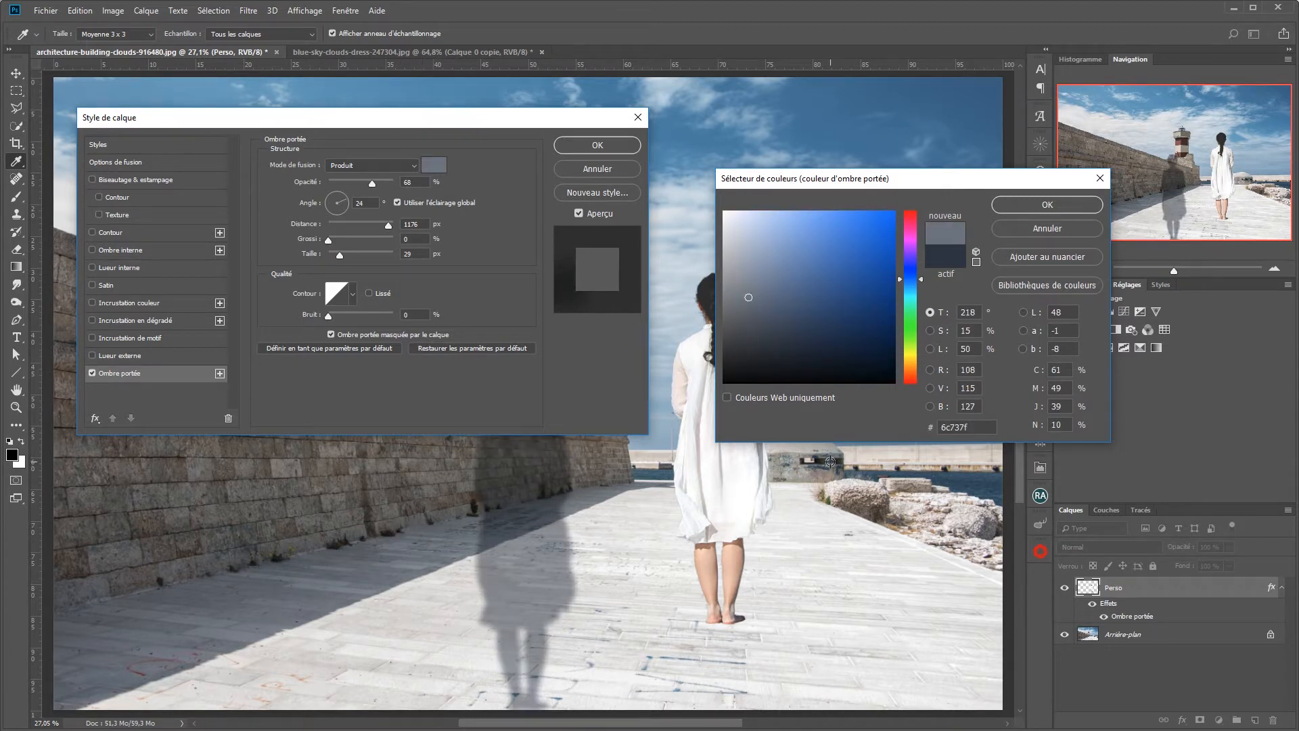
left_click(898, 467)
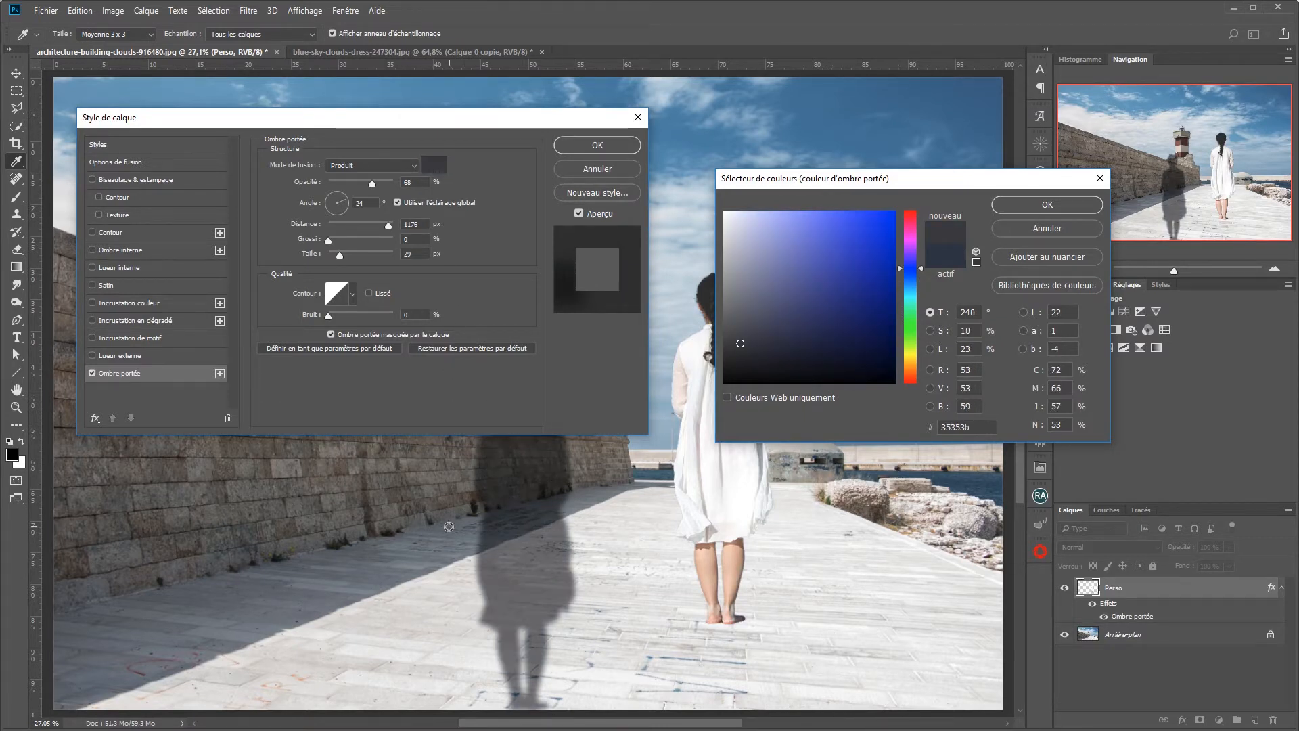
left_click(369, 560)
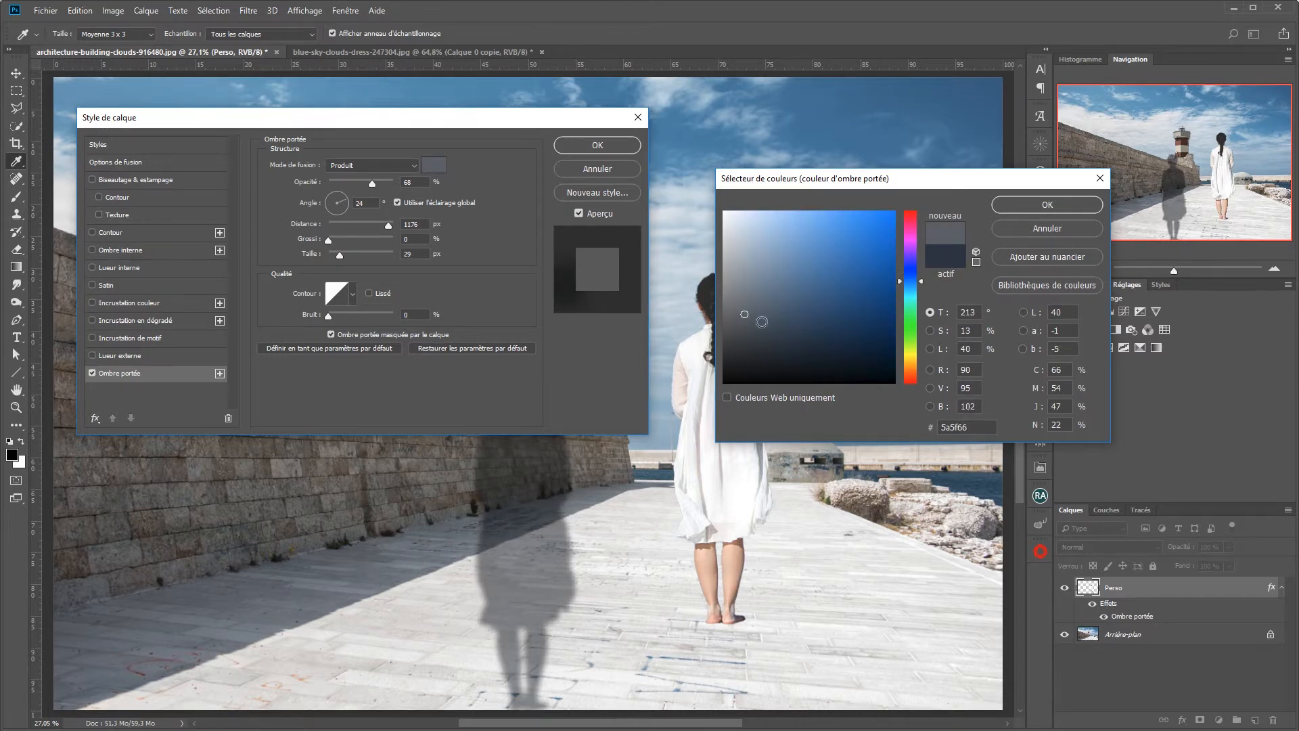
mouse_move(743, 314)
left_mouse_down()
mouse_move(745, 349)
mouse_move(829, 347)
mouse_move(812, 311)
mouse_move(826, 369)
mouse_move(806, 345)
left_mouse_up()
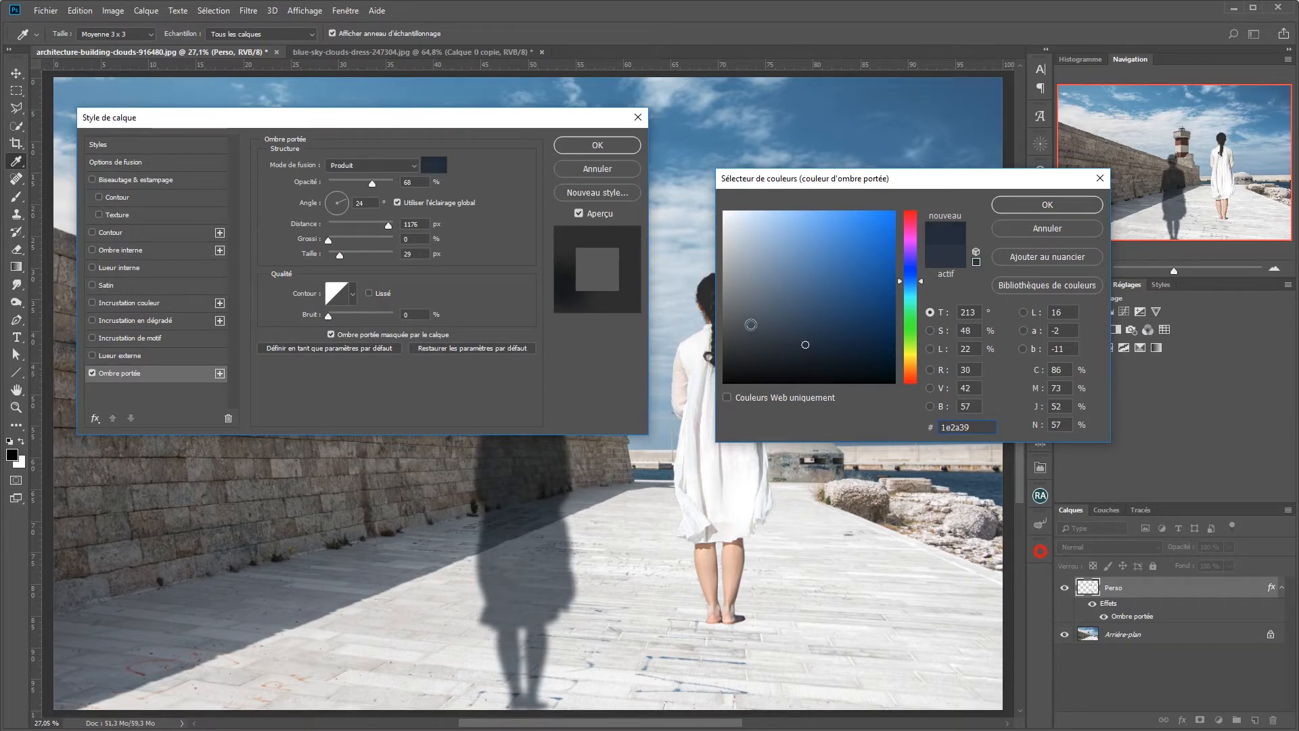
left_click(1049, 211)
Step: Set the drop shadow's opacity to 55 %, angle to 172° and distance to 0 px, and apply the layer style
left_click_drag(372, 185, 364, 185)
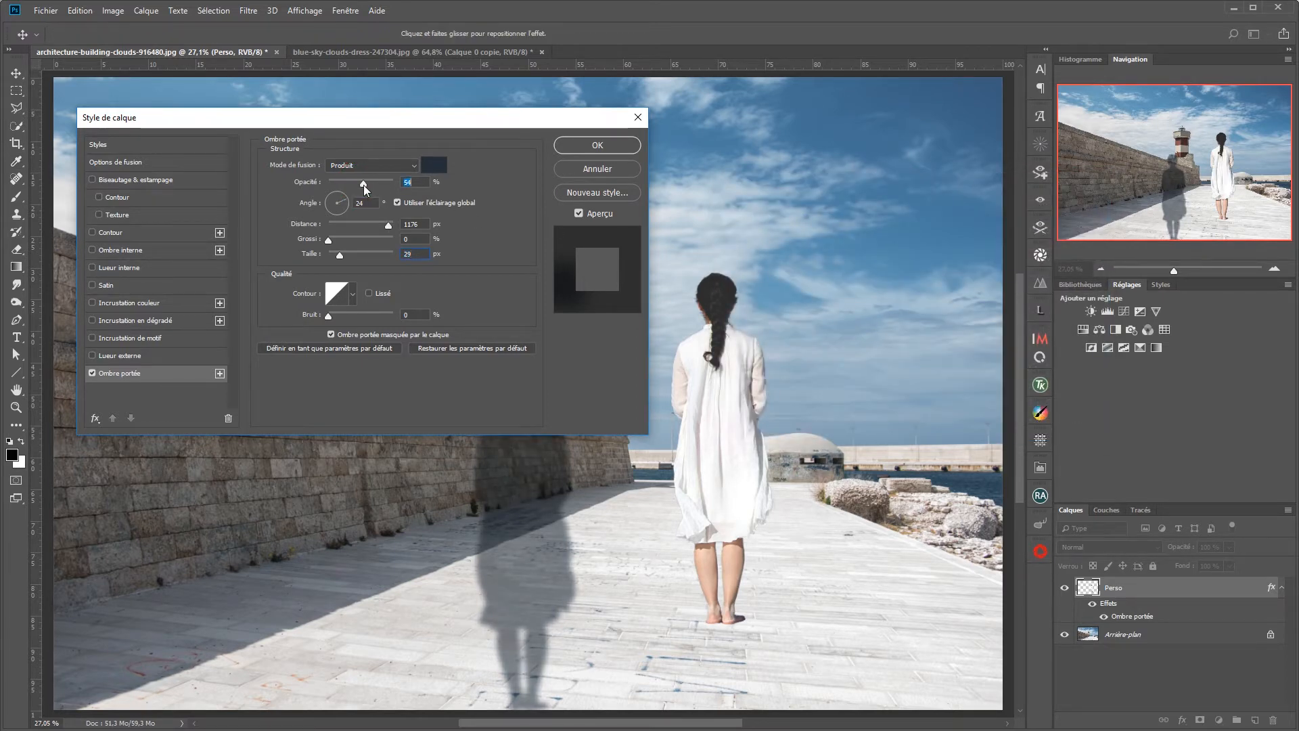
left_click_drag(364, 185, 364, 185)
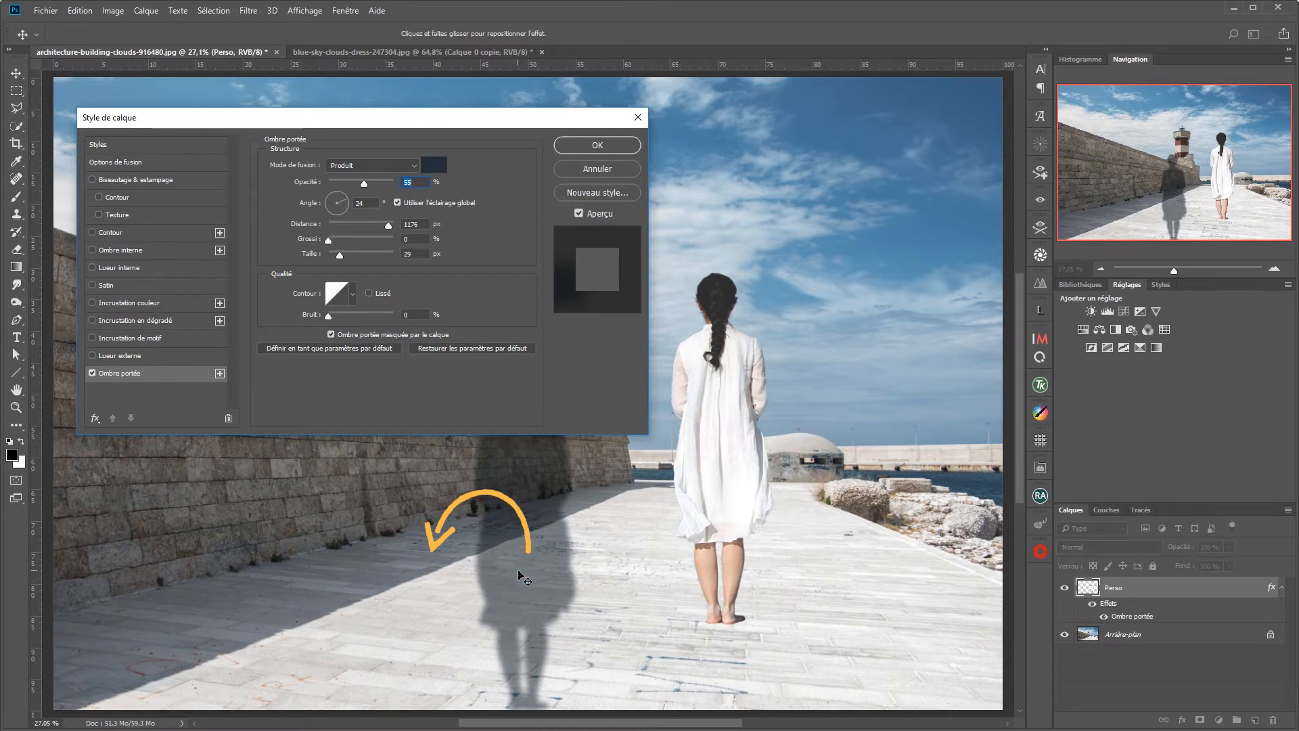
left_click_drag(531, 570, 827, 510)
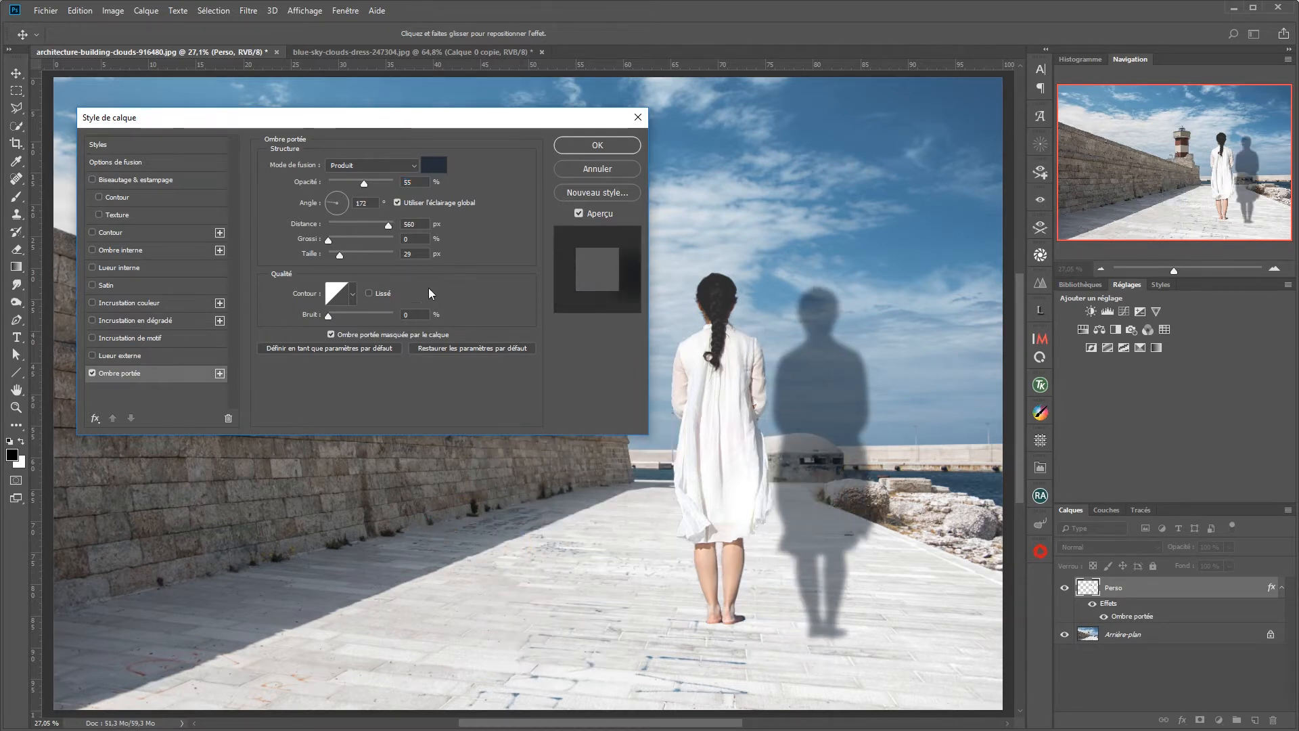
left_click_drag(394, 228, 323, 240)
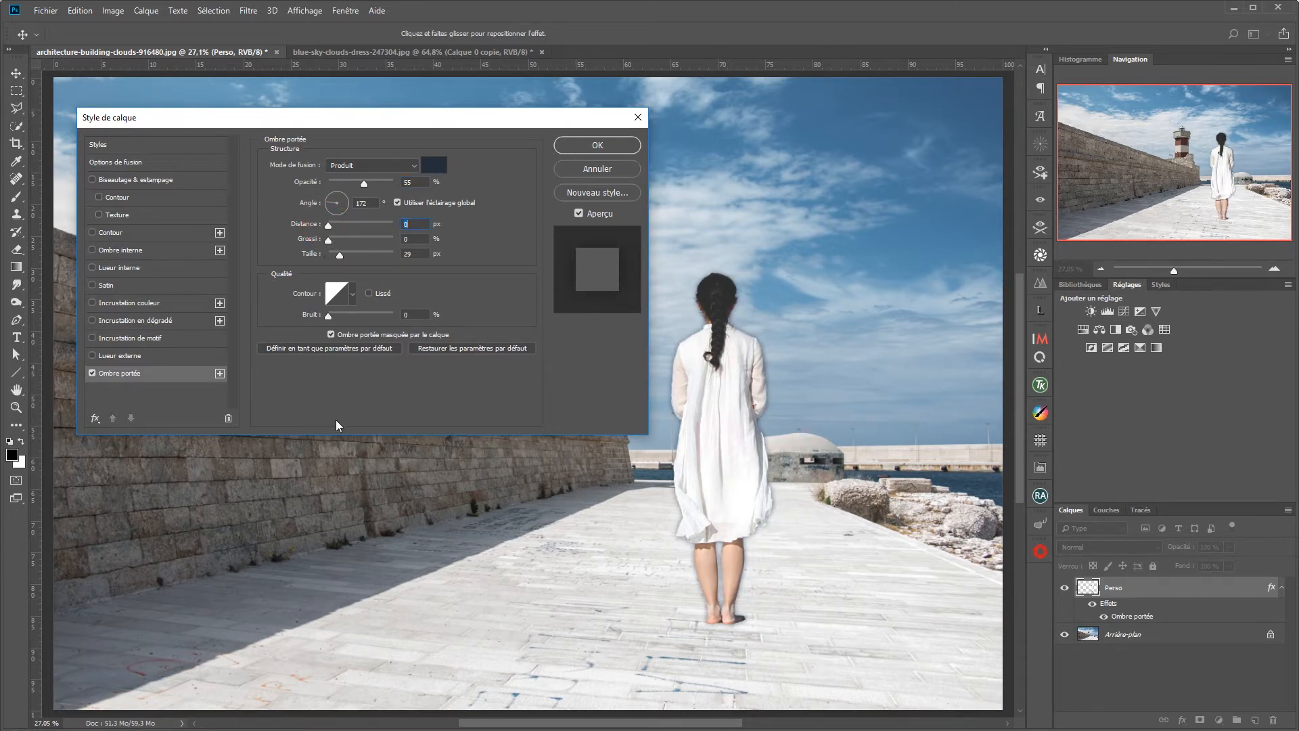
left_click(603, 146)
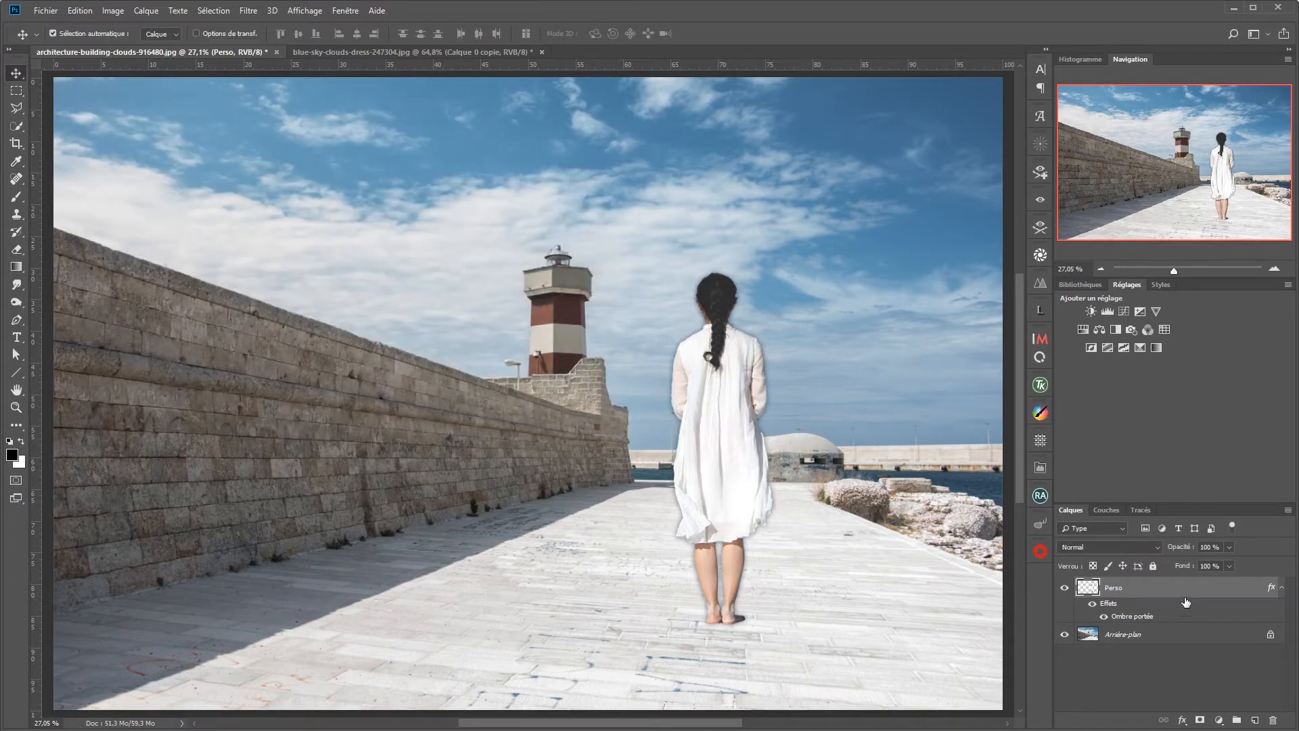
right_click(1273, 588)
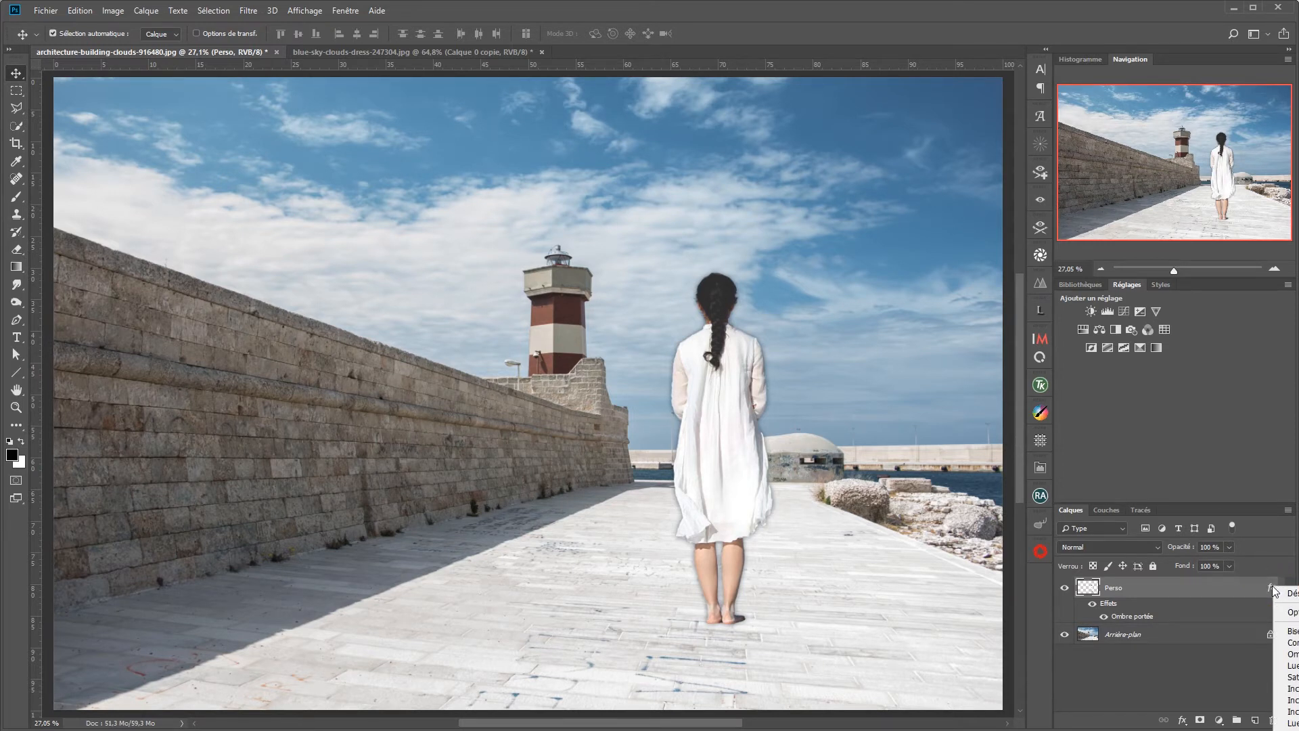
left_click(1203, 594)
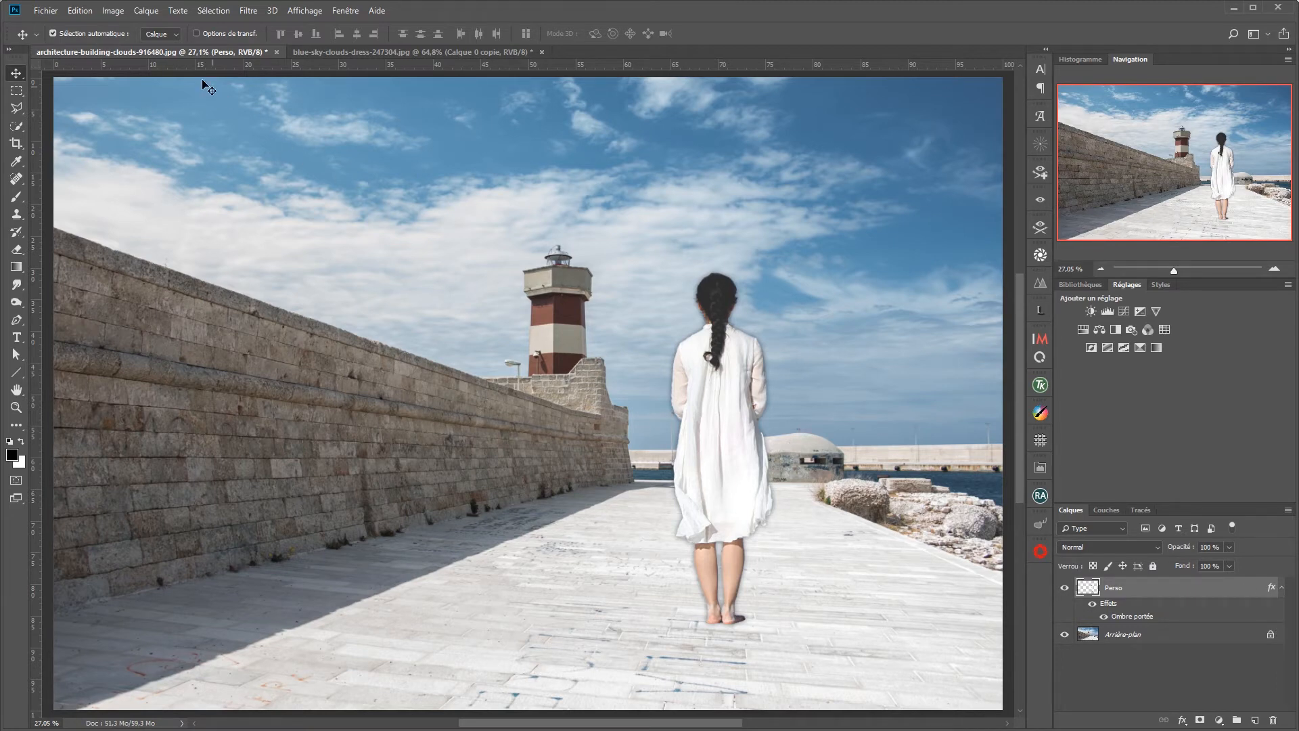
Step: Convert the Perso layer's drop shadow effect into its own layer, then select that layer and check it by hiding and showing it
left_click(148, 12)
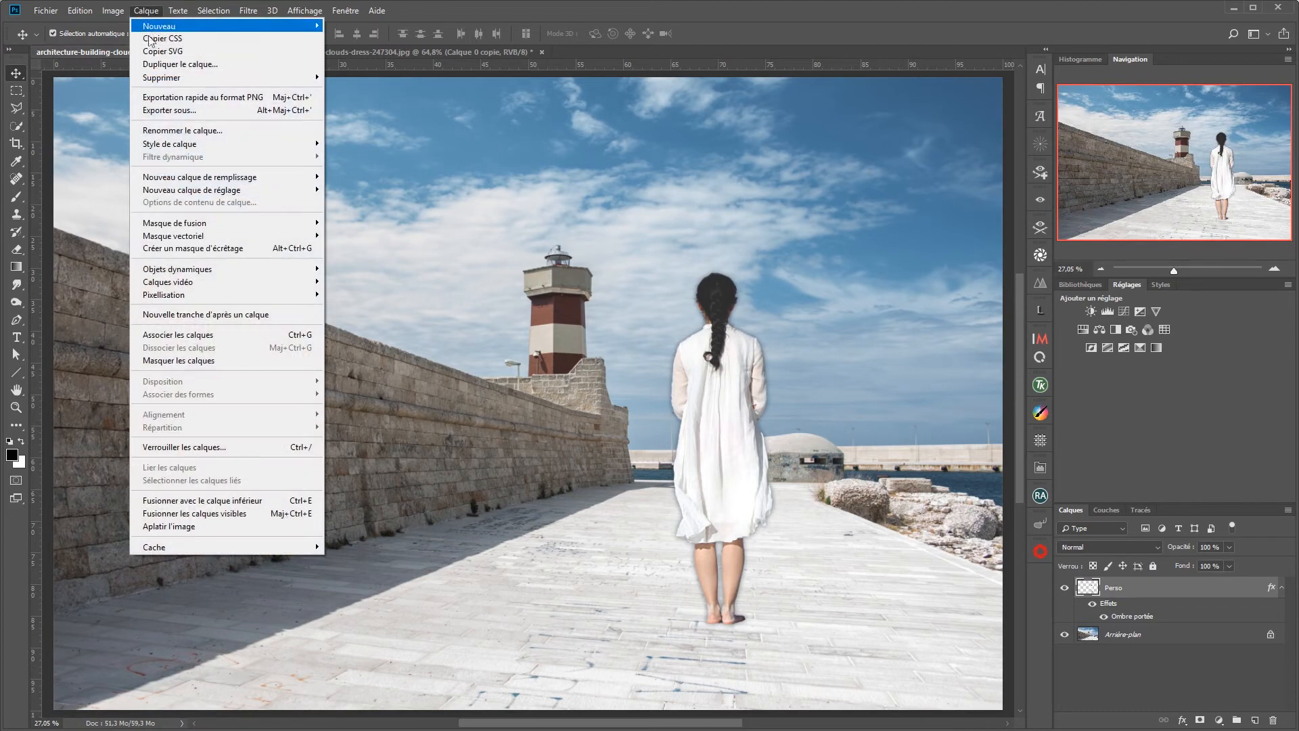
mouse_move(164, 148)
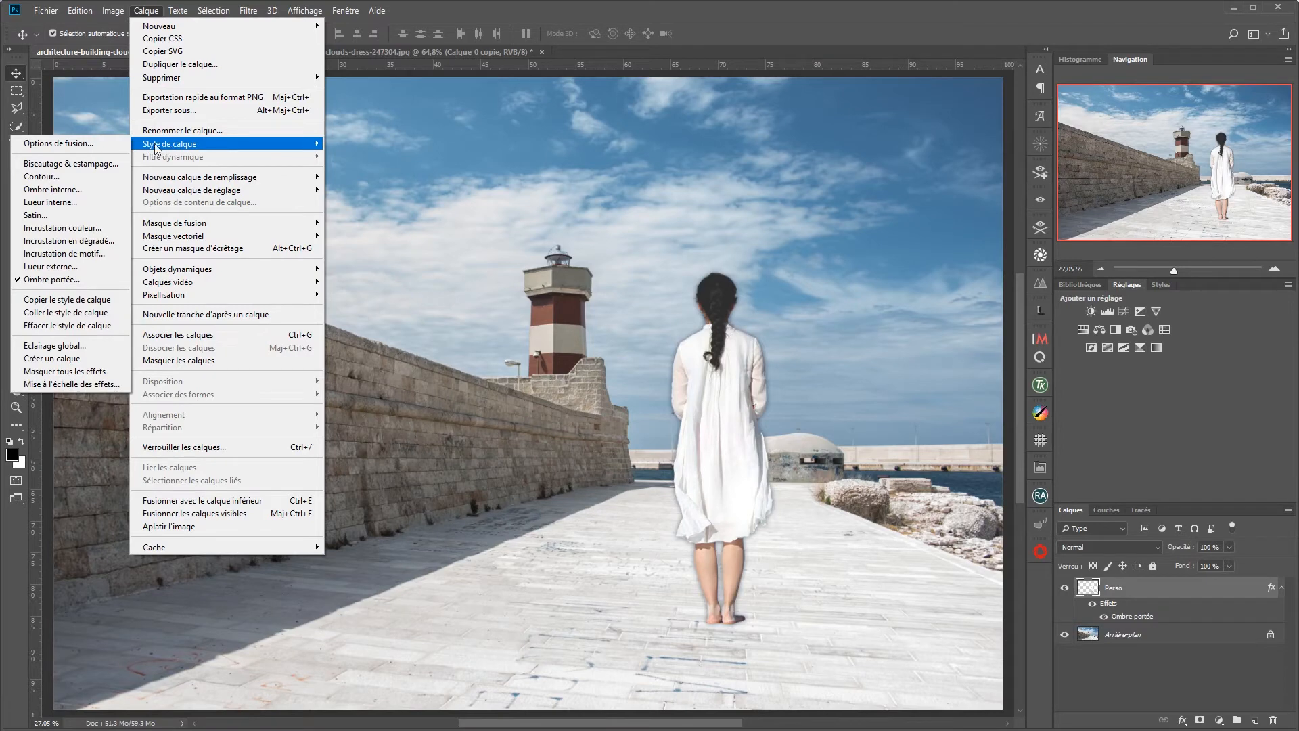
left_click(88, 358)
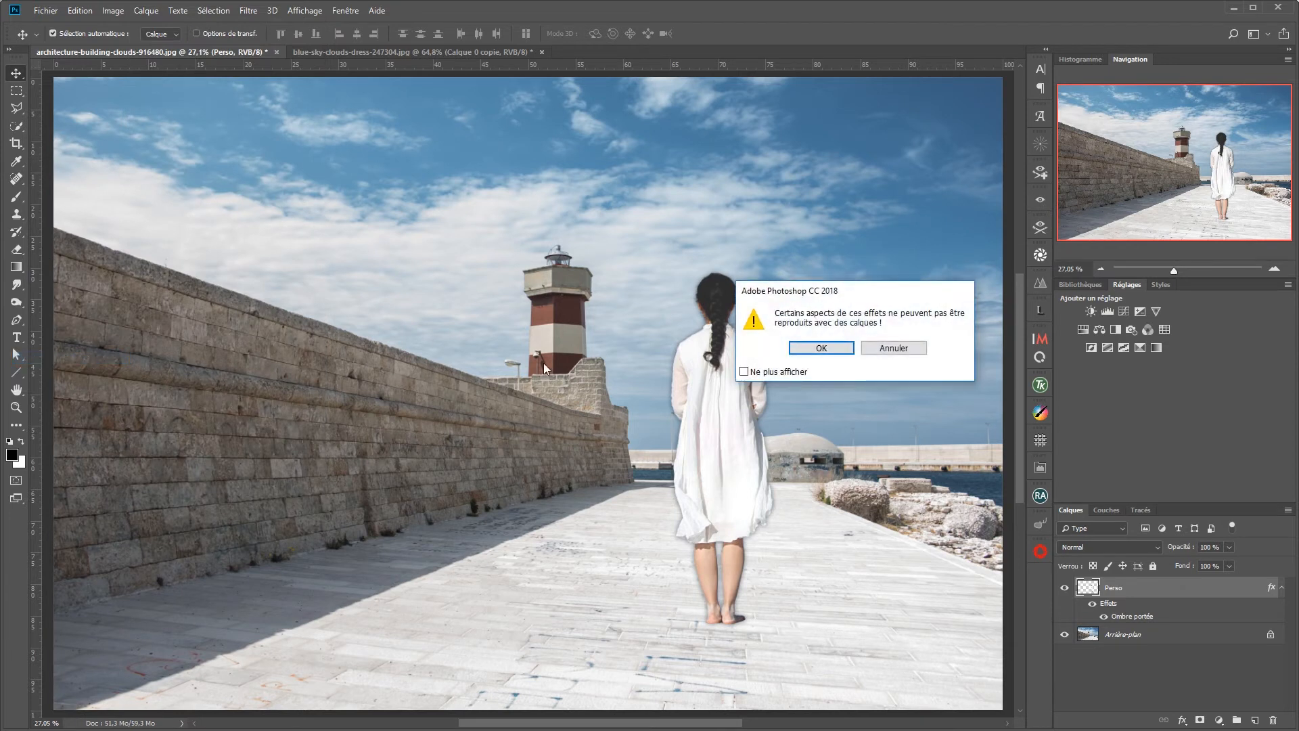
left_click(845, 354)
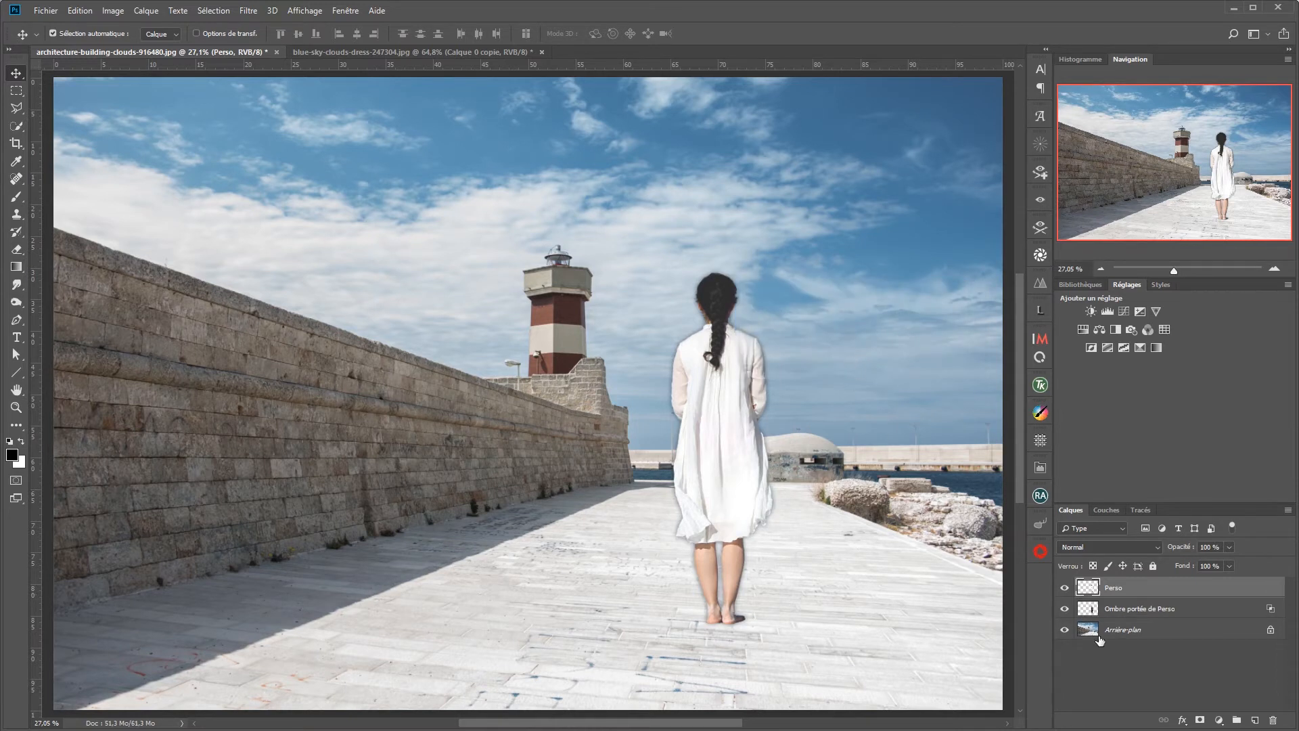
left_click(1143, 611)
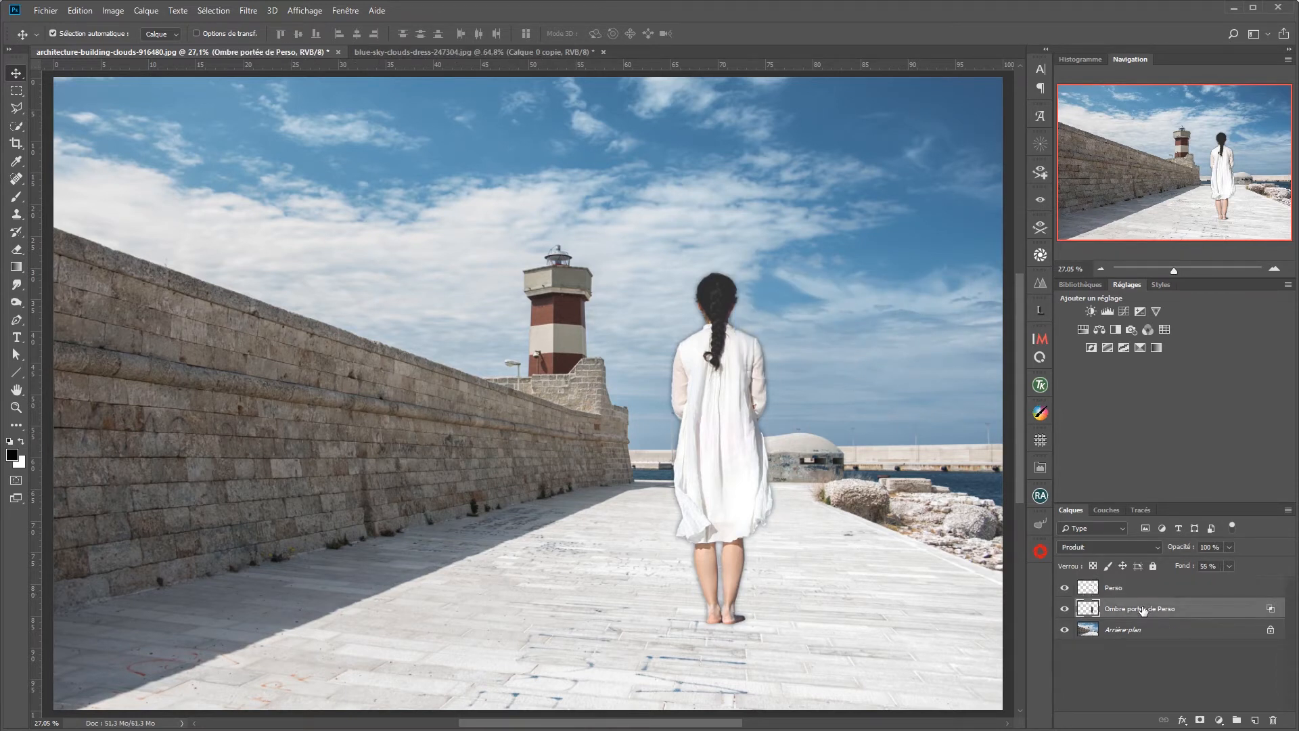
left_click(1064, 609)
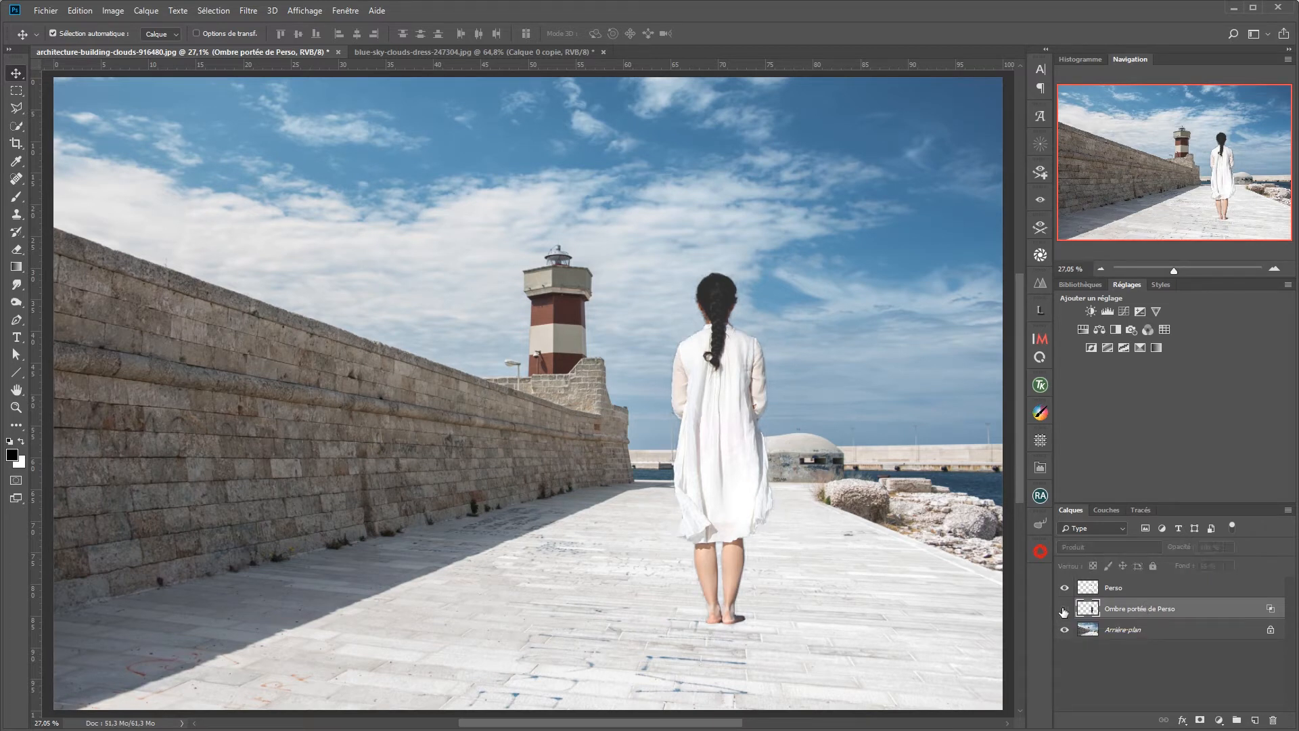
left_click(1063, 610)
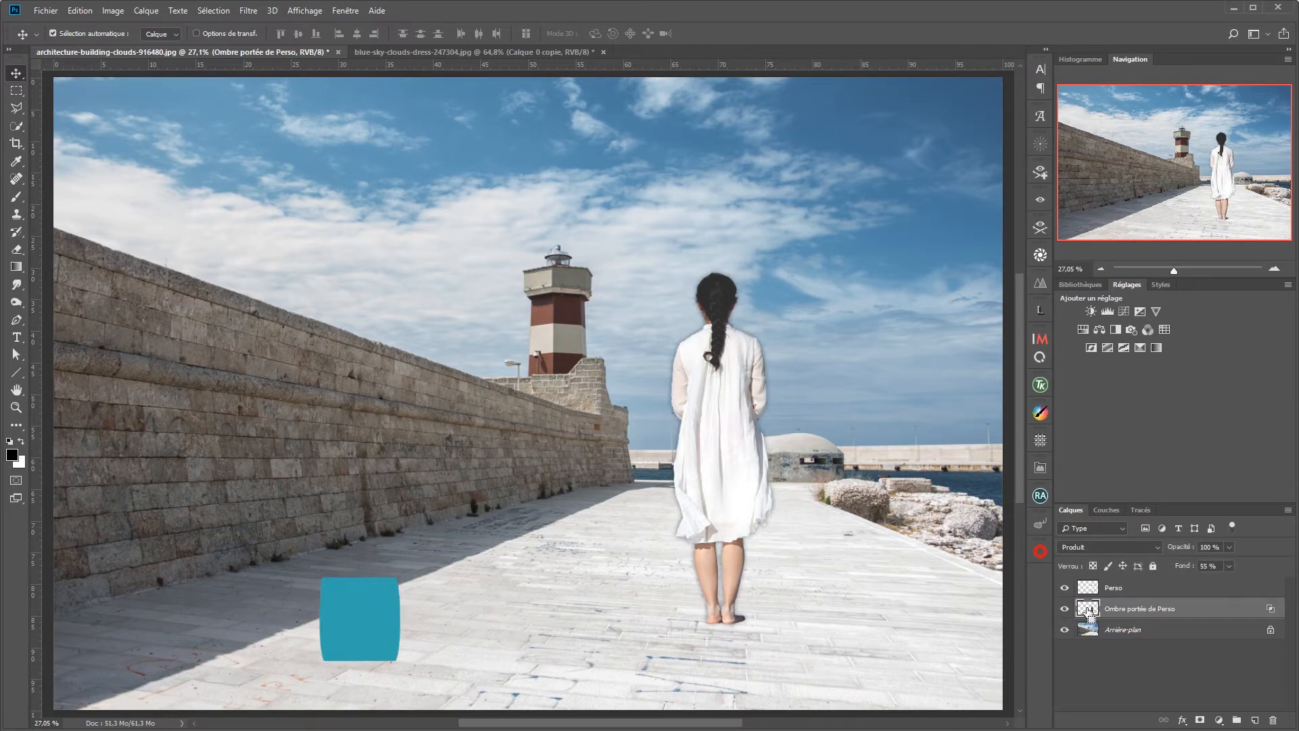
Step: Transform the shadow layer to lie on the pavement from the woman's feet, with 13.30 % height and about -77.5° horizontal skew
key("ctrl+t")
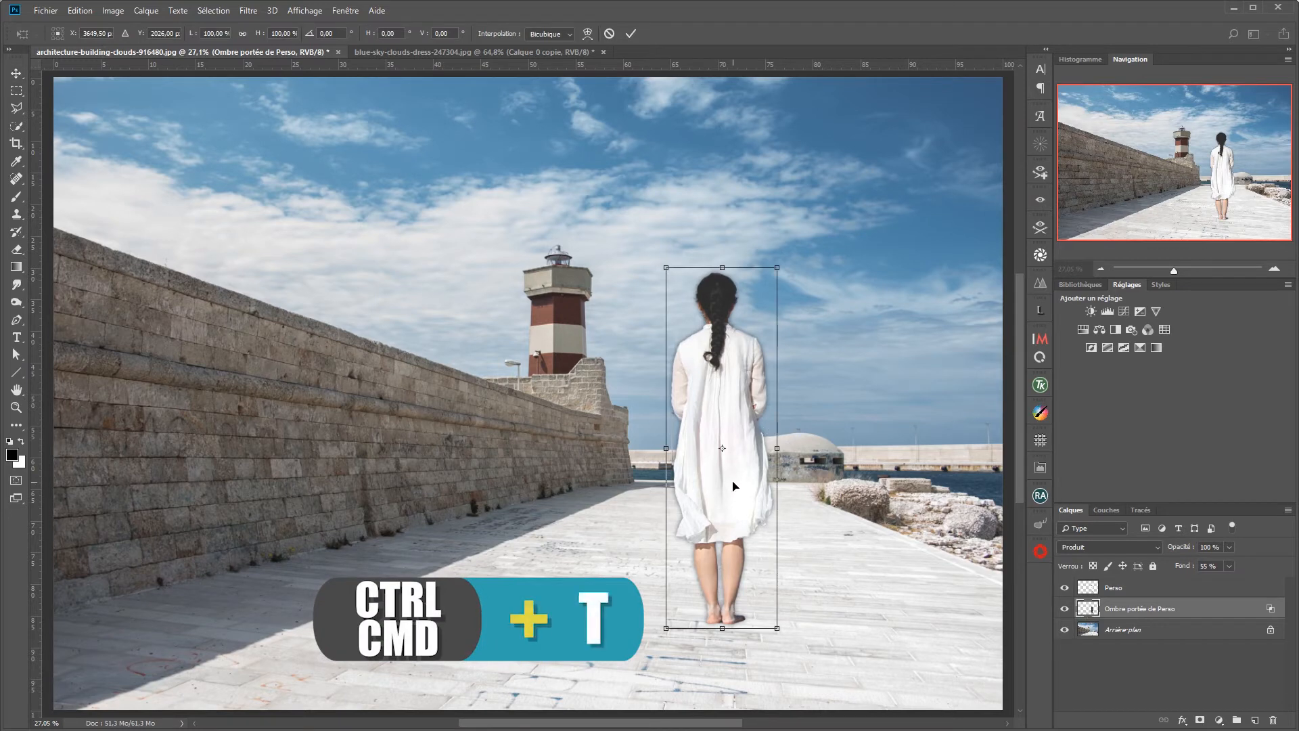
left_click_drag(734, 482, 836, 478)
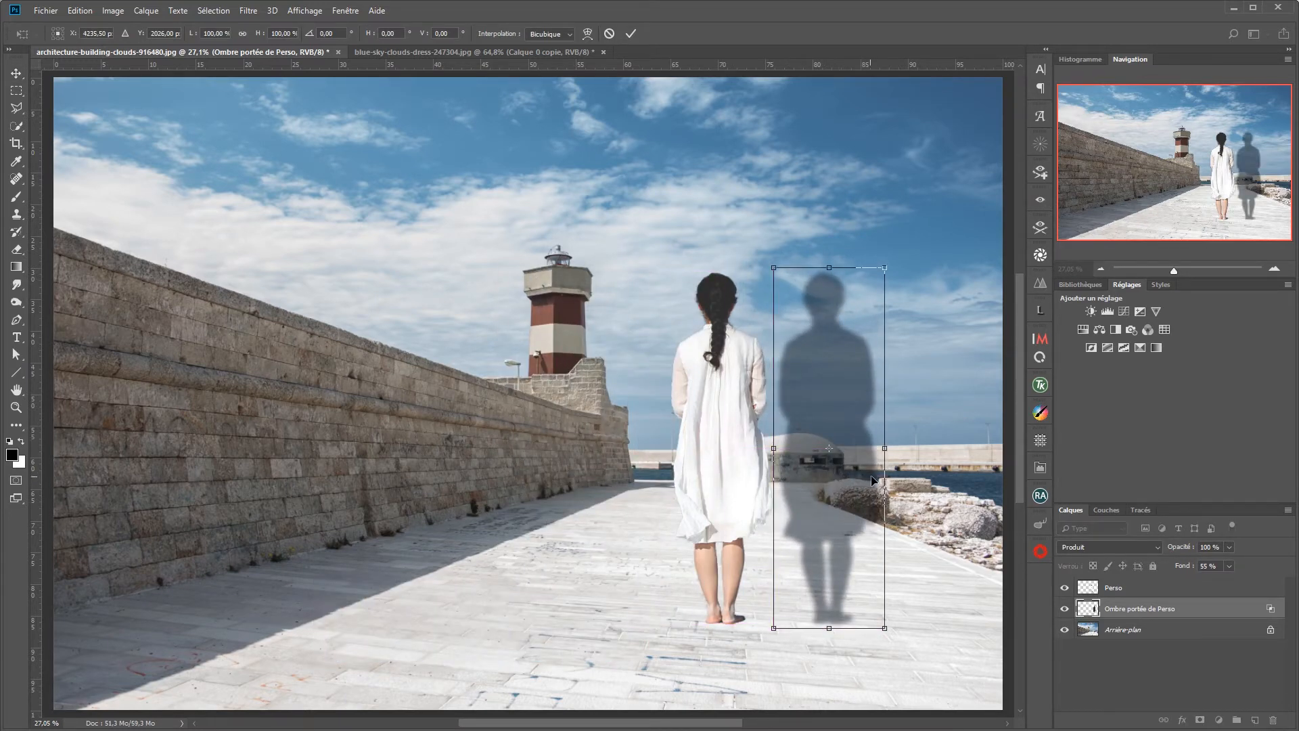
key("ctrl+z")
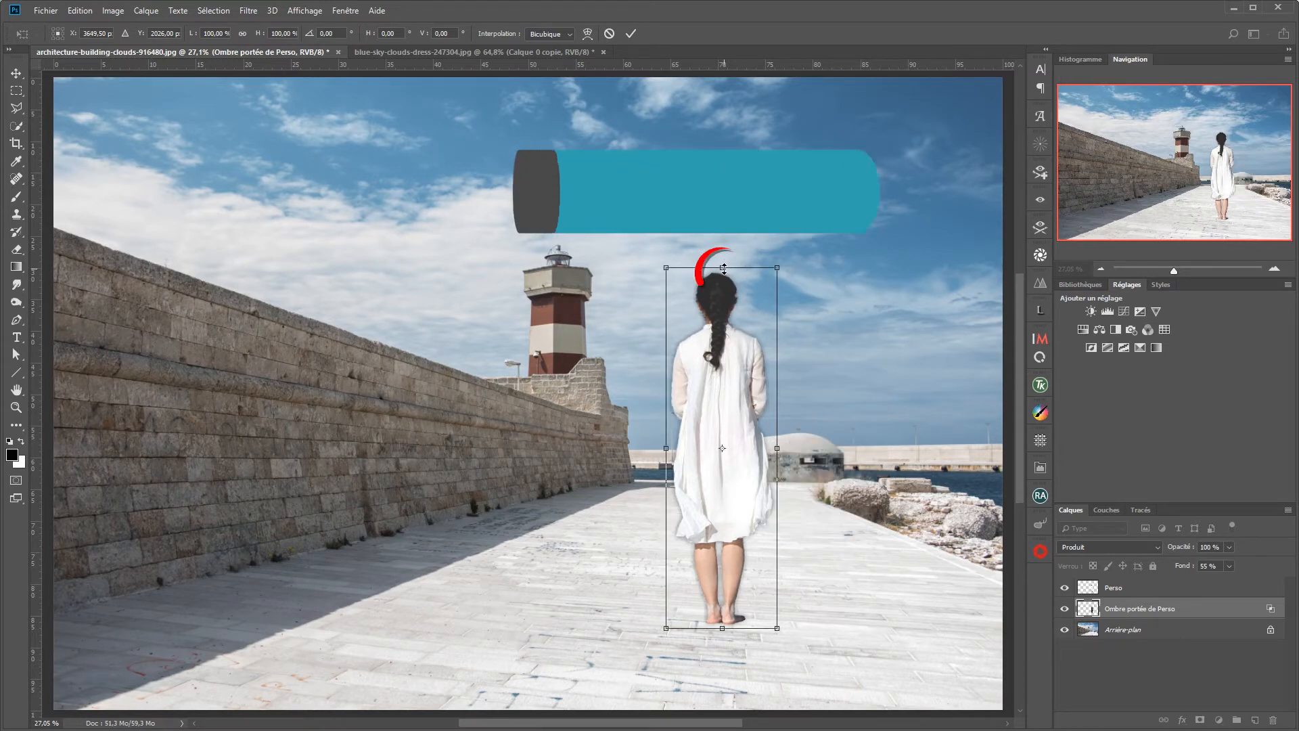
left_click_drag(722, 268, 991, 593)
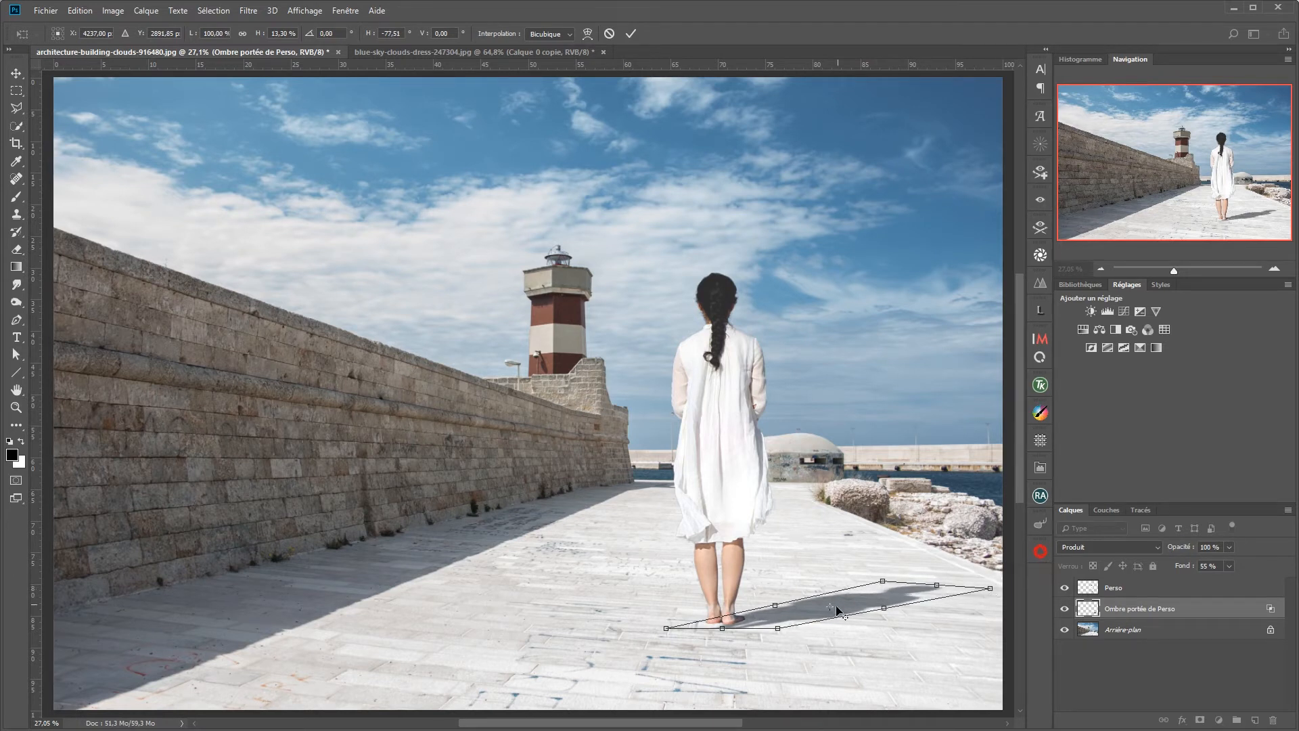
left_click_drag(787, 613, 787, 613)
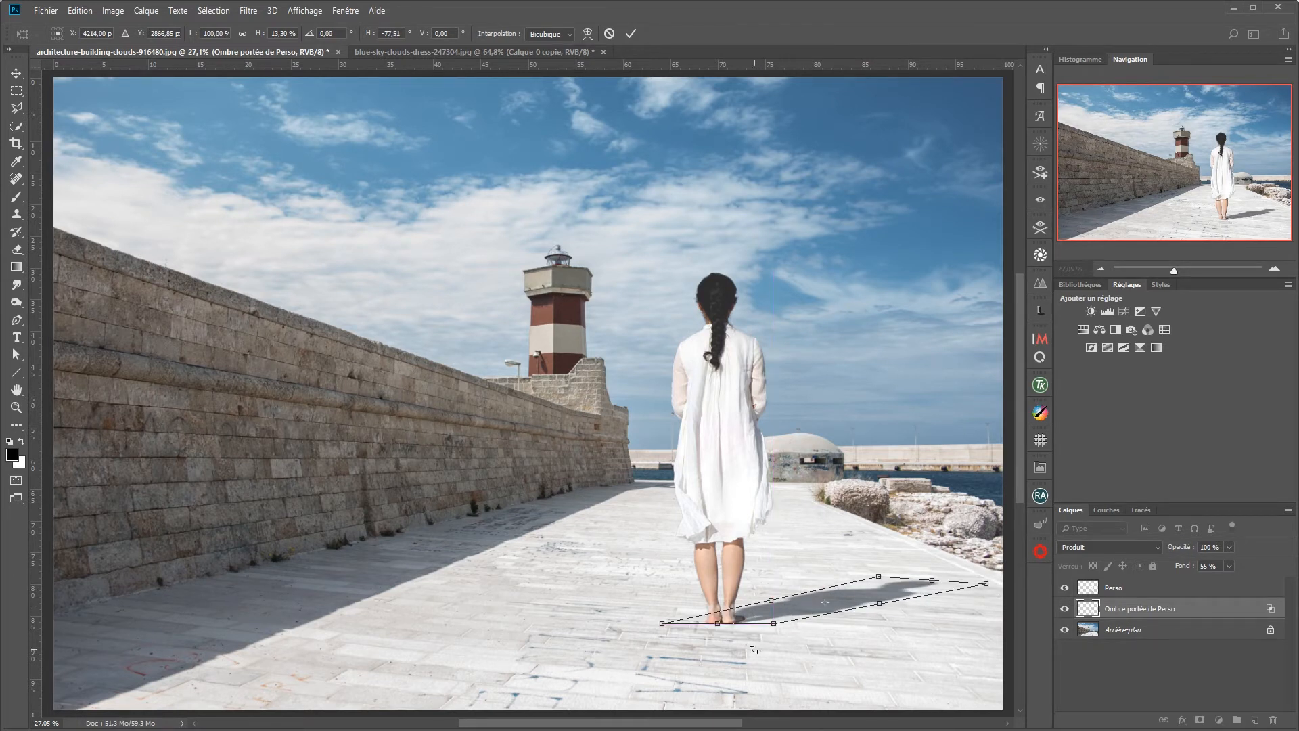
scroll(787, 613, "up", 5)
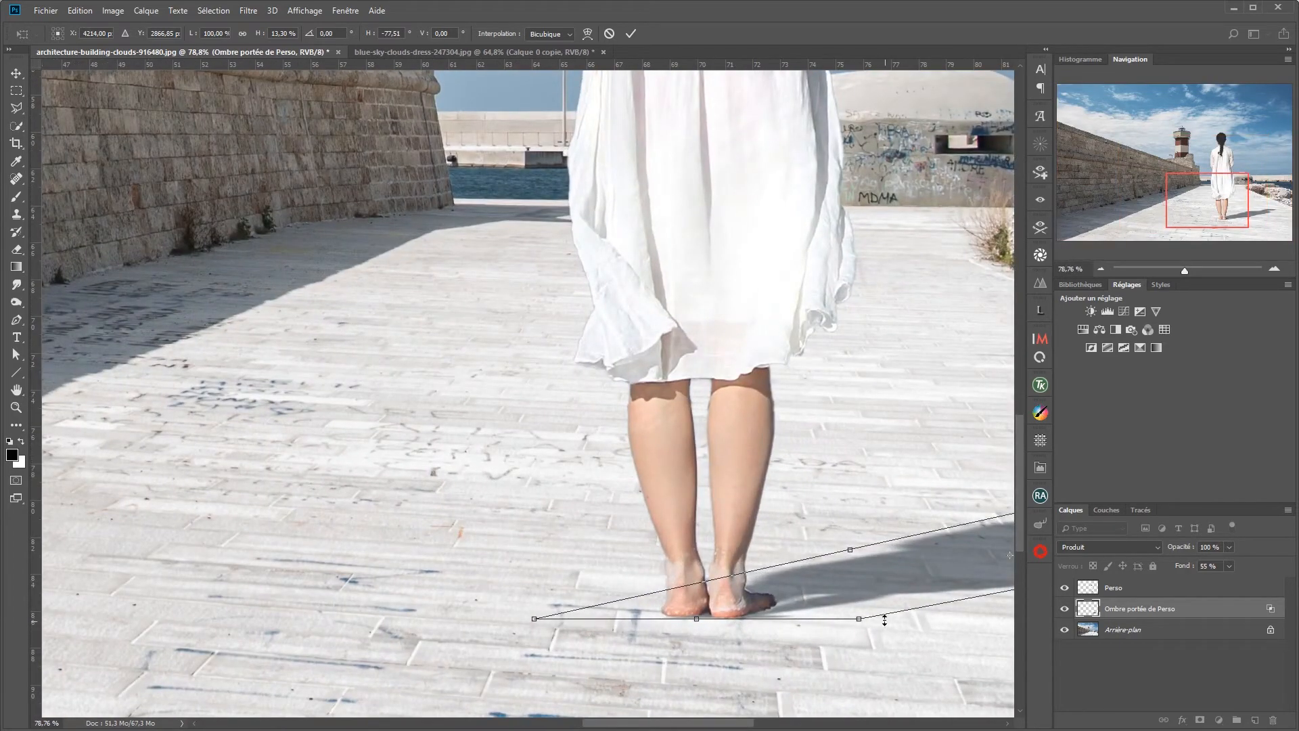
scroll(876, 598, "down", 5)
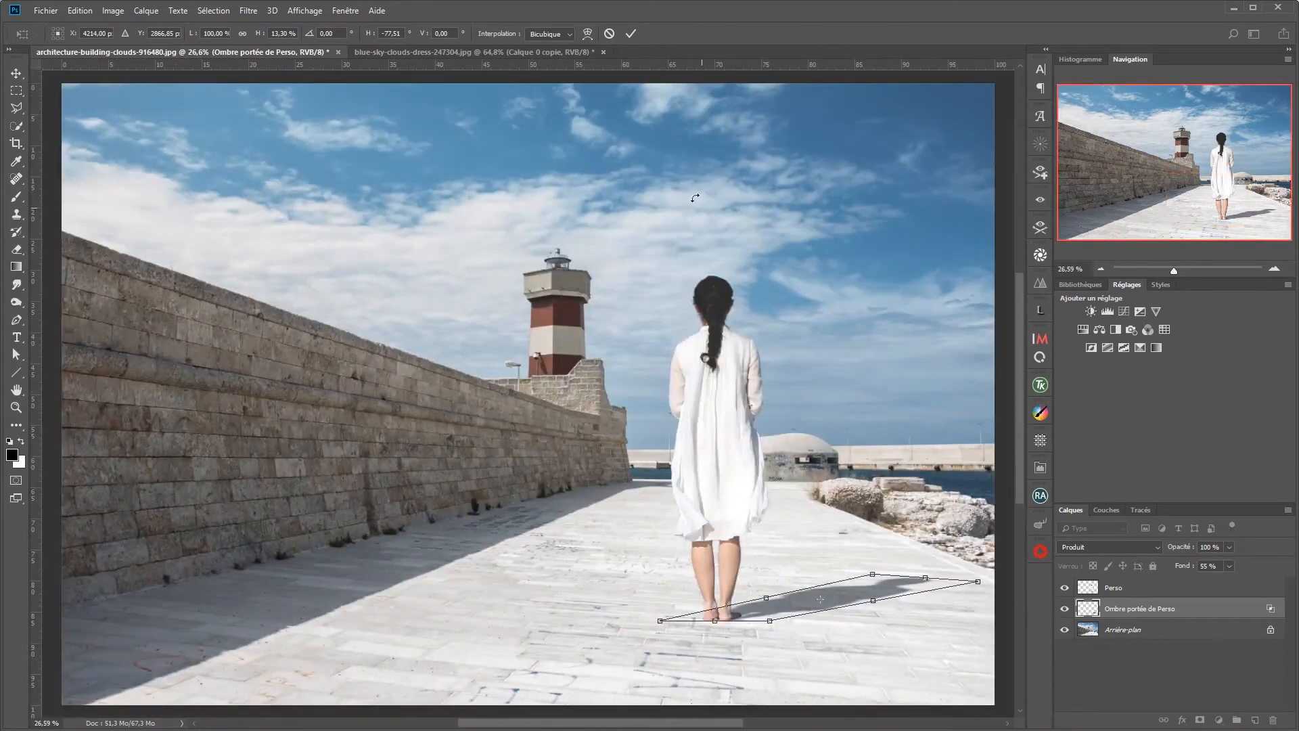
left_click(630, 33)
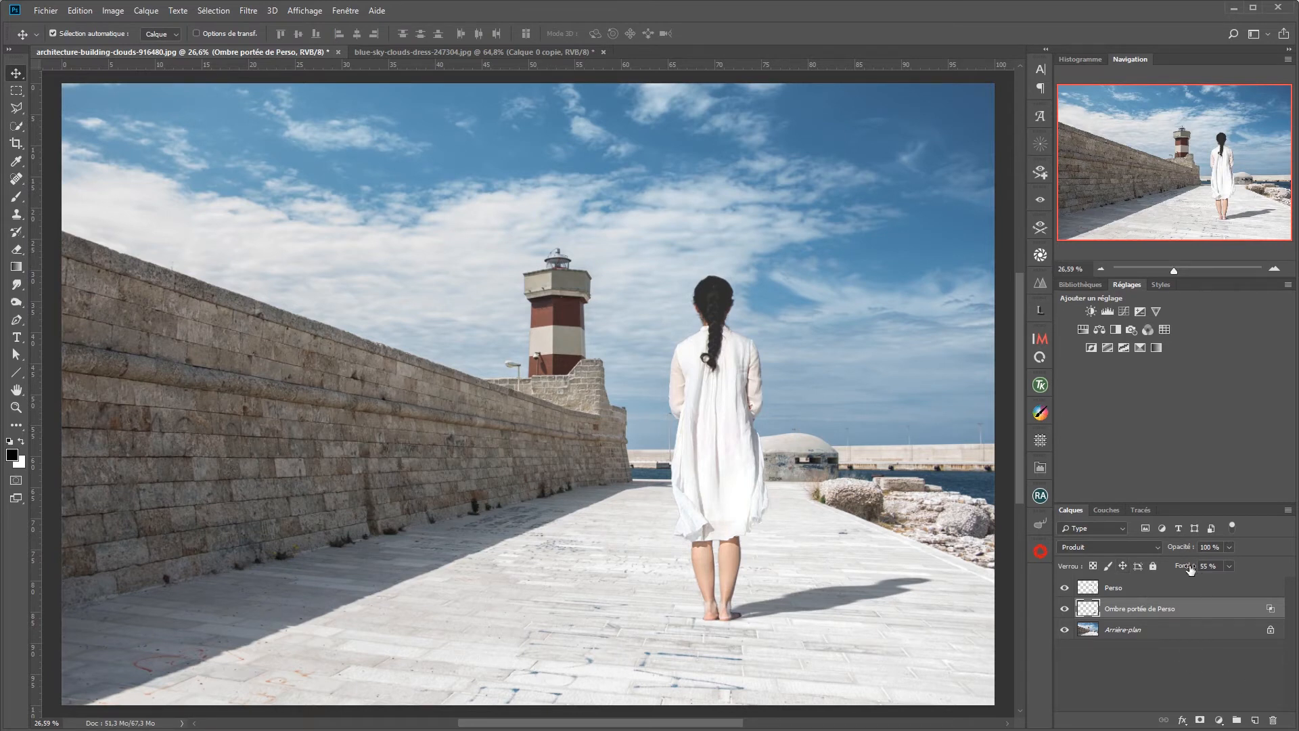
Step: Set the shadow layer's fill to 100 % and opacity to 48 %, comparing it beside the wall's shadow before returning it to her feet
left_click_drag(1185, 569, 1158, 550)
key("v")
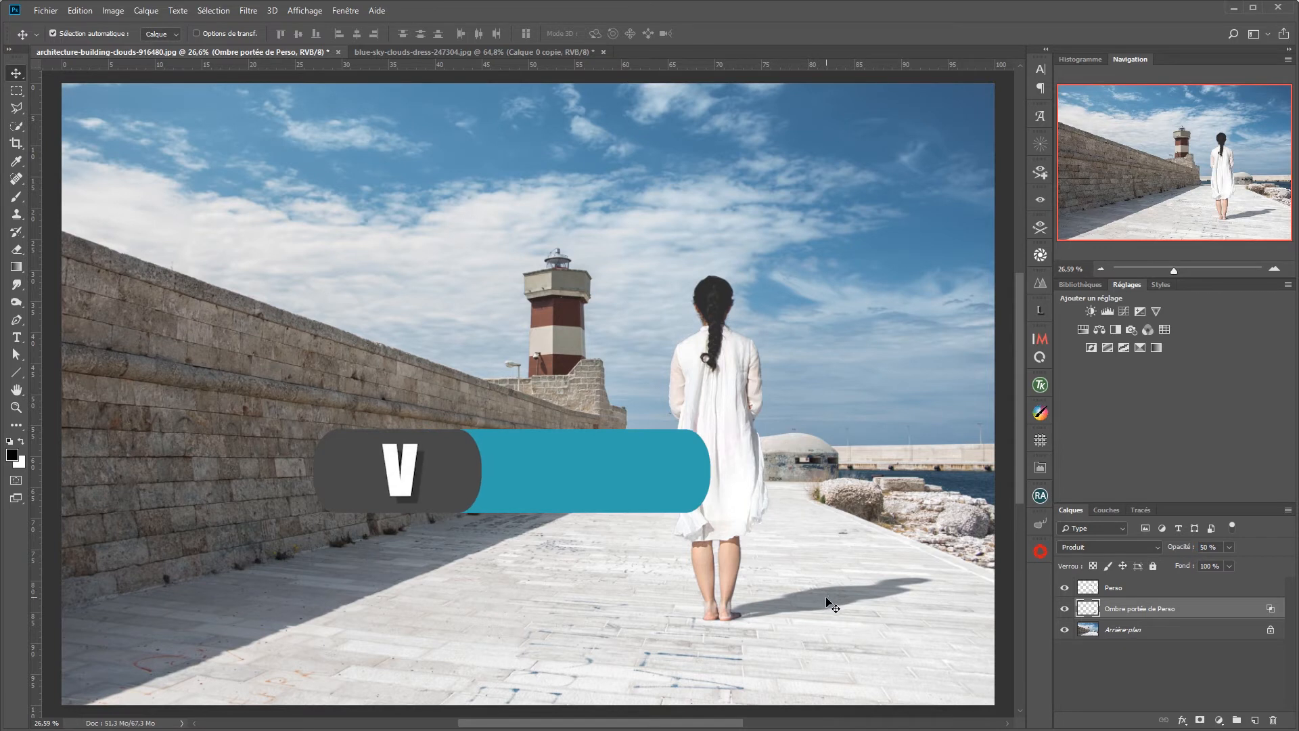
left_click_drag(817, 599, 429, 599)
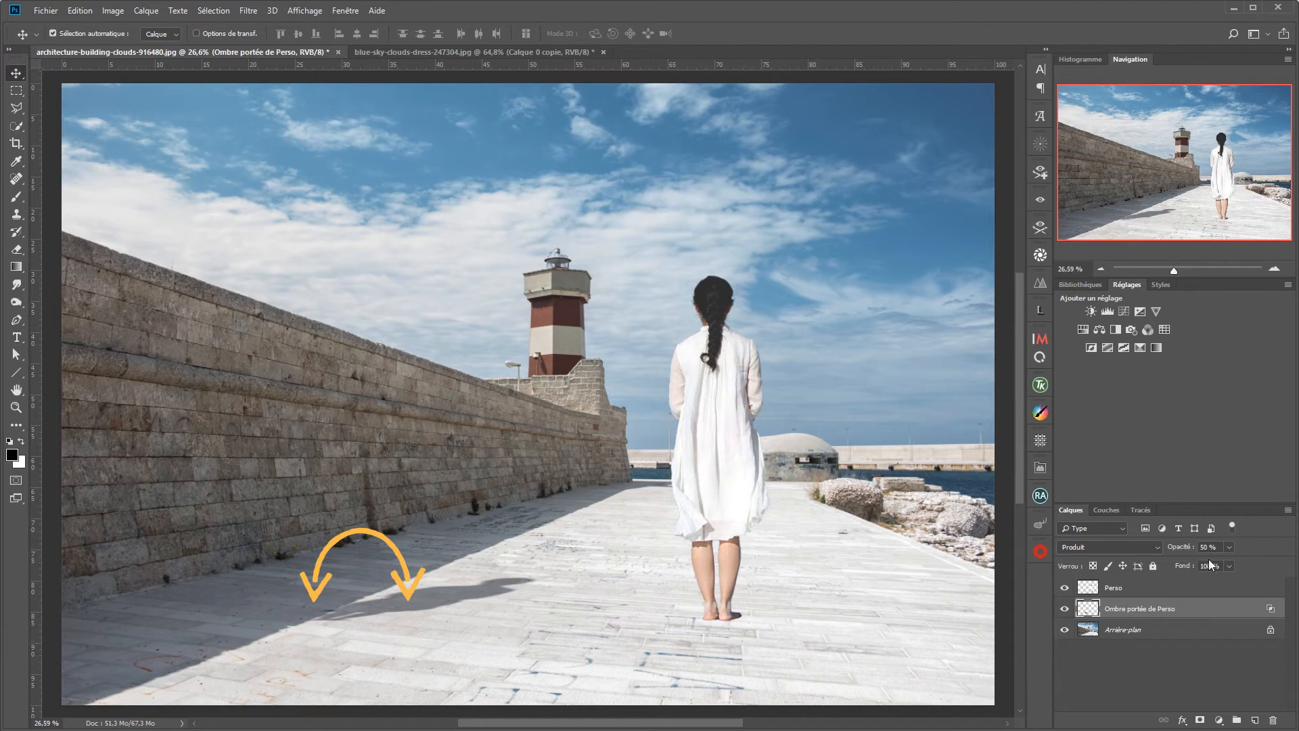
left_click_drag(1184, 548, 1182, 550)
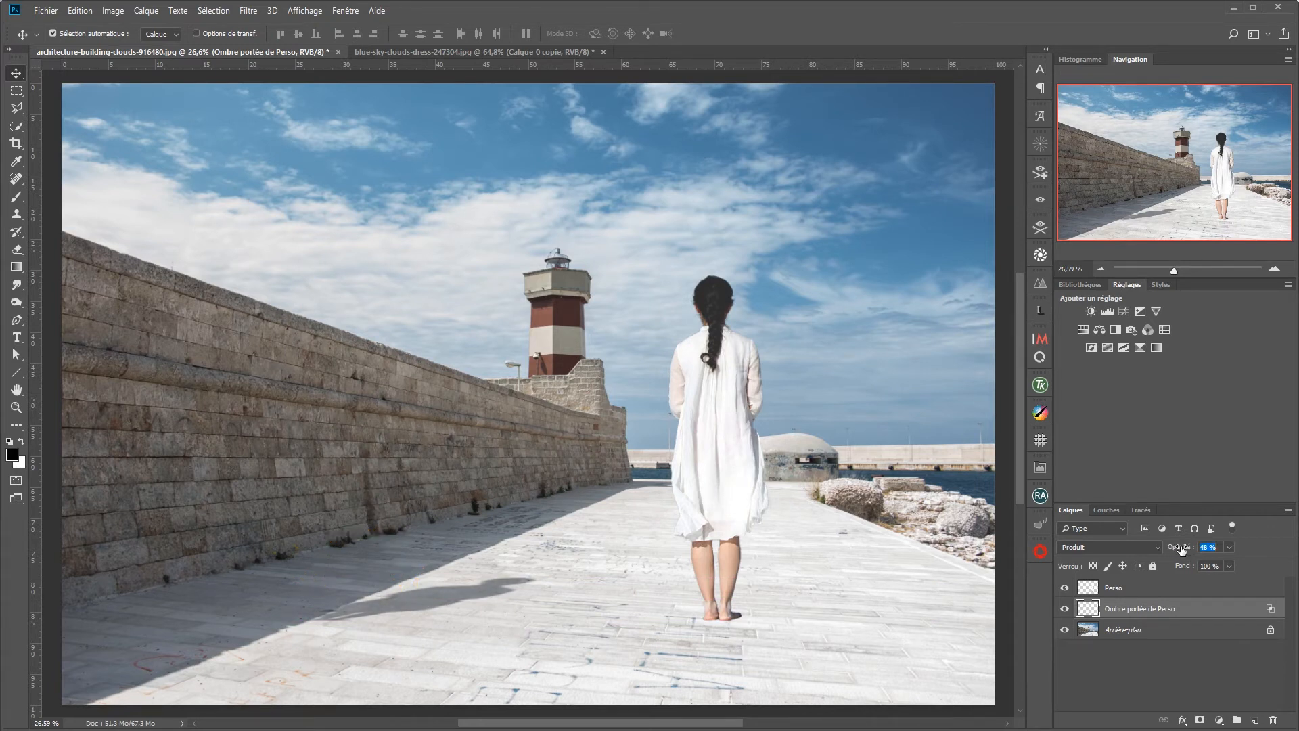
left_click_drag(429, 602, 809, 599)
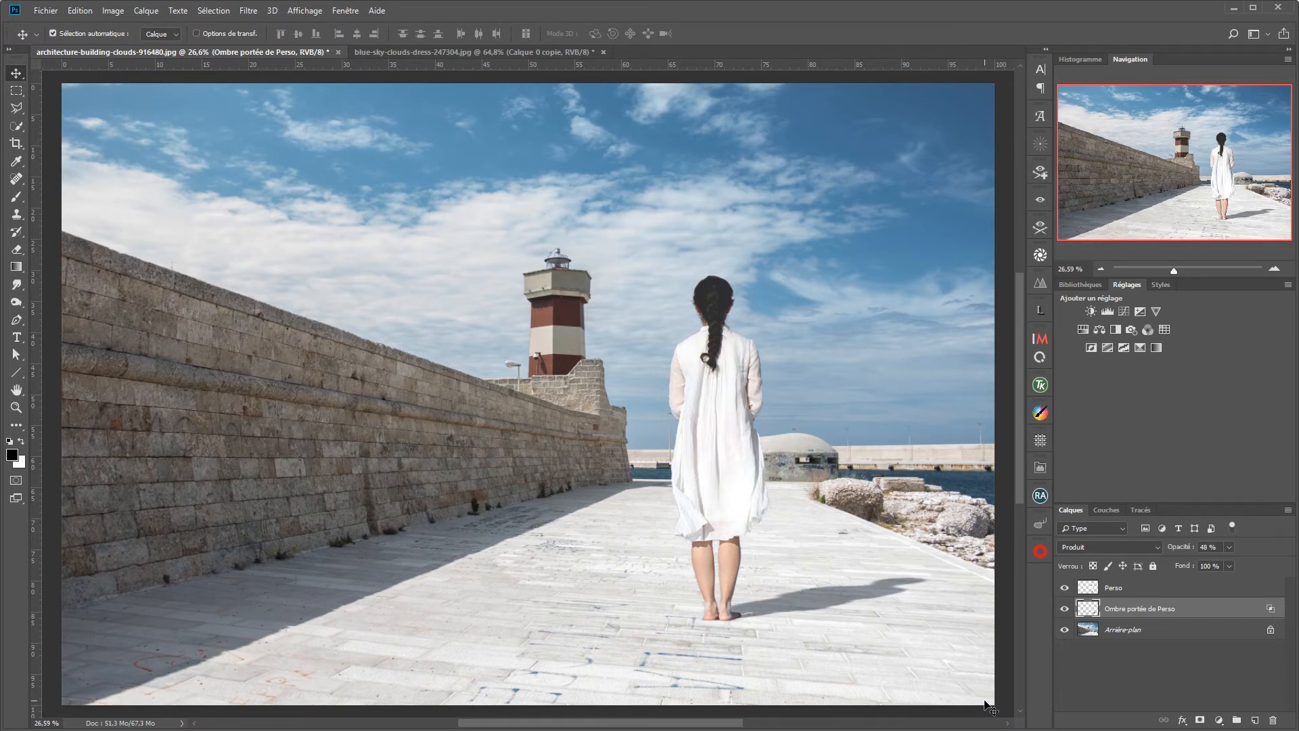
Step: Hide the cast shadow layer and apply a new Ombre portée effect to the Perso layer, with size 46 px and colour 1e2a39
left_click(1064, 609)
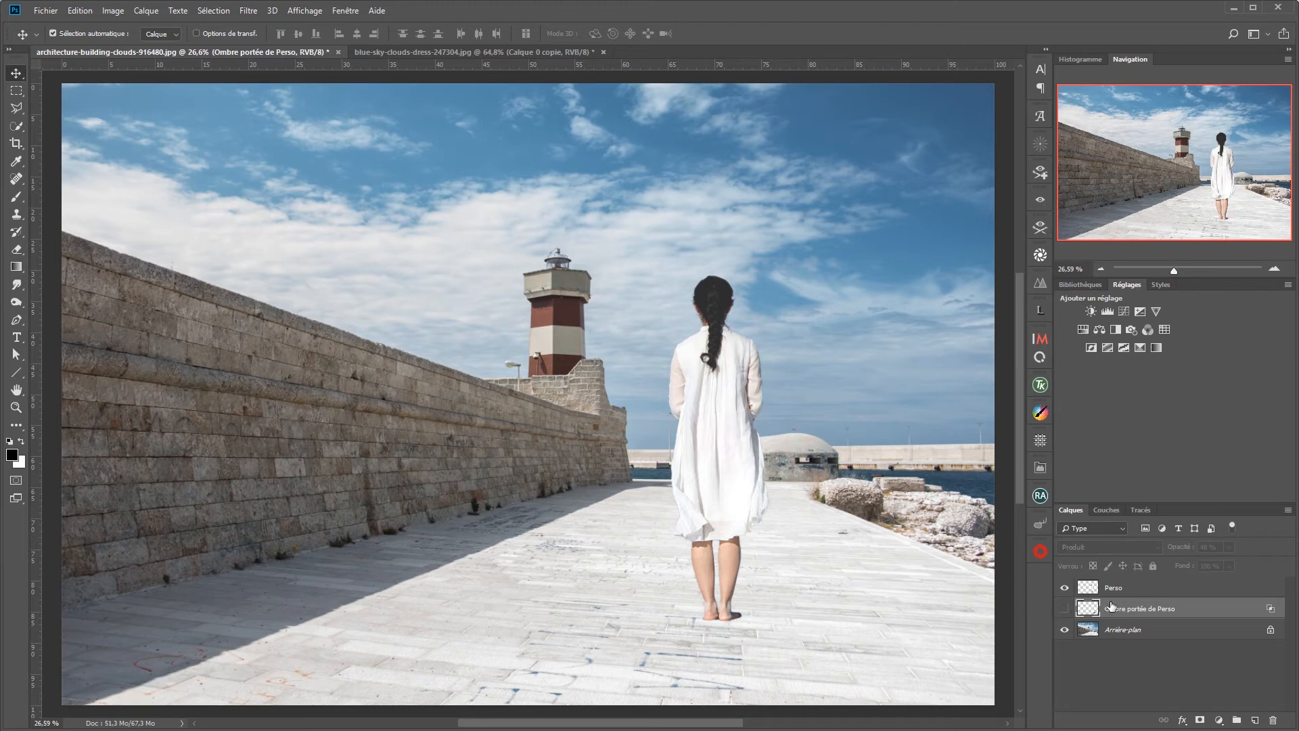
left_click(1218, 588)
double_click(1263, 589)
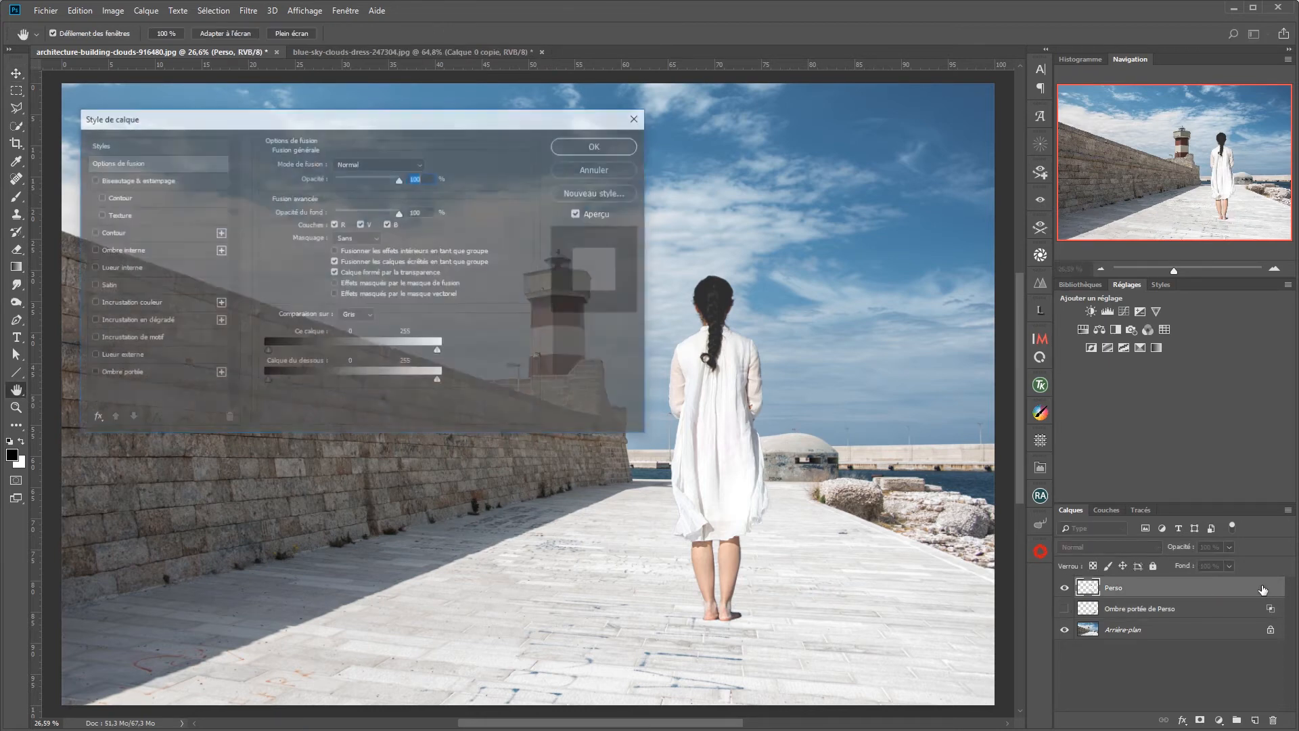
left_click(111, 373)
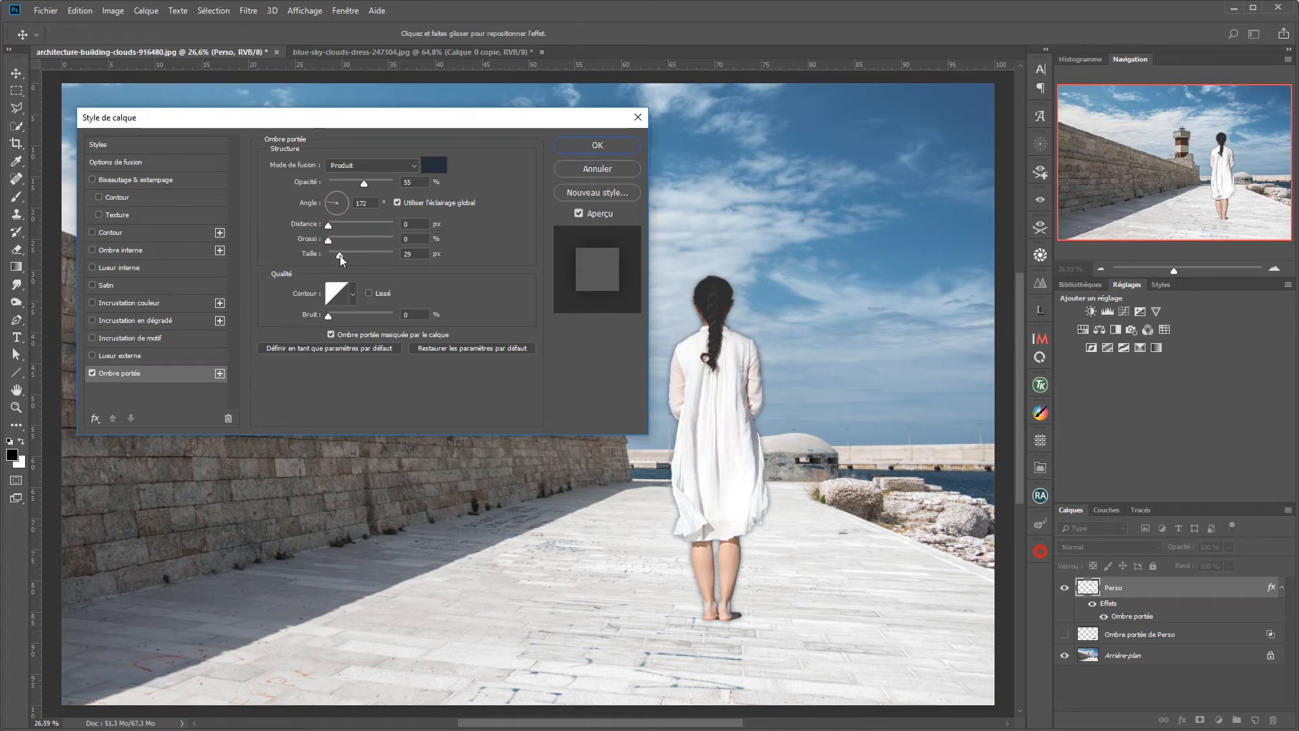
left_click_drag(340, 255, 344, 258)
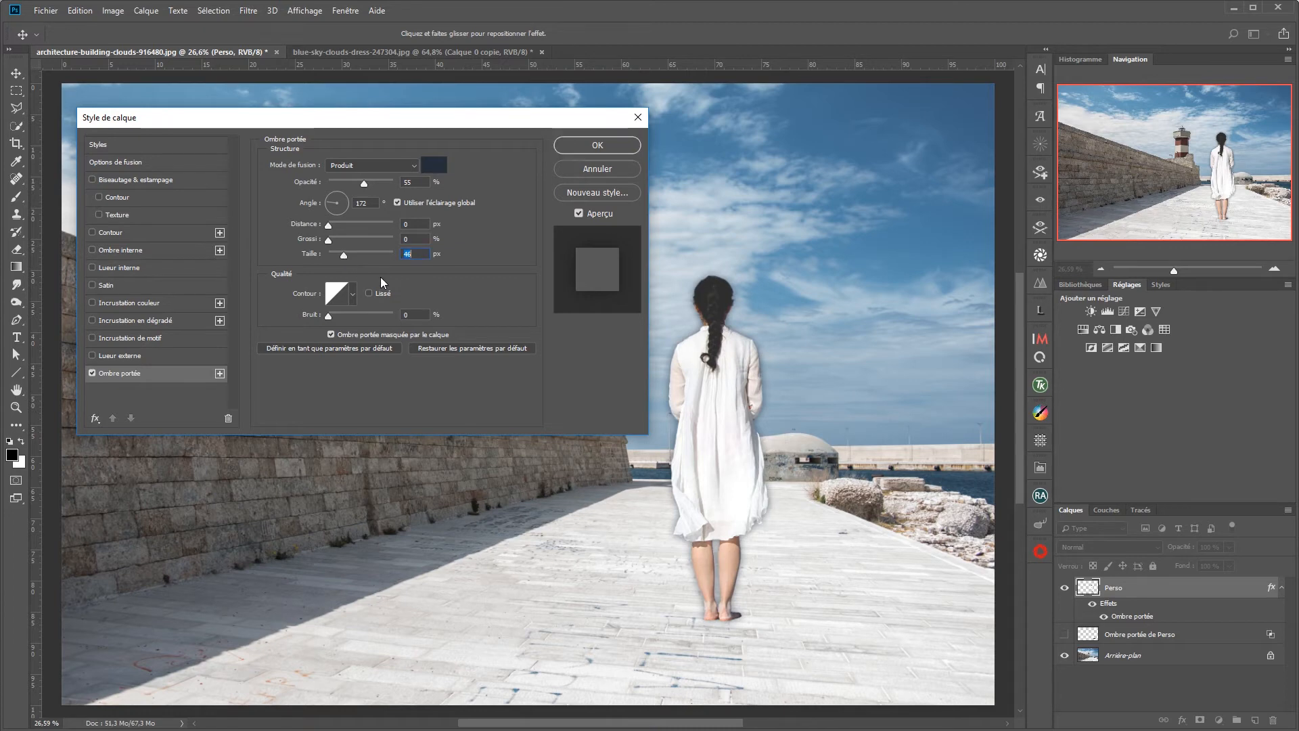
left_click(436, 167)
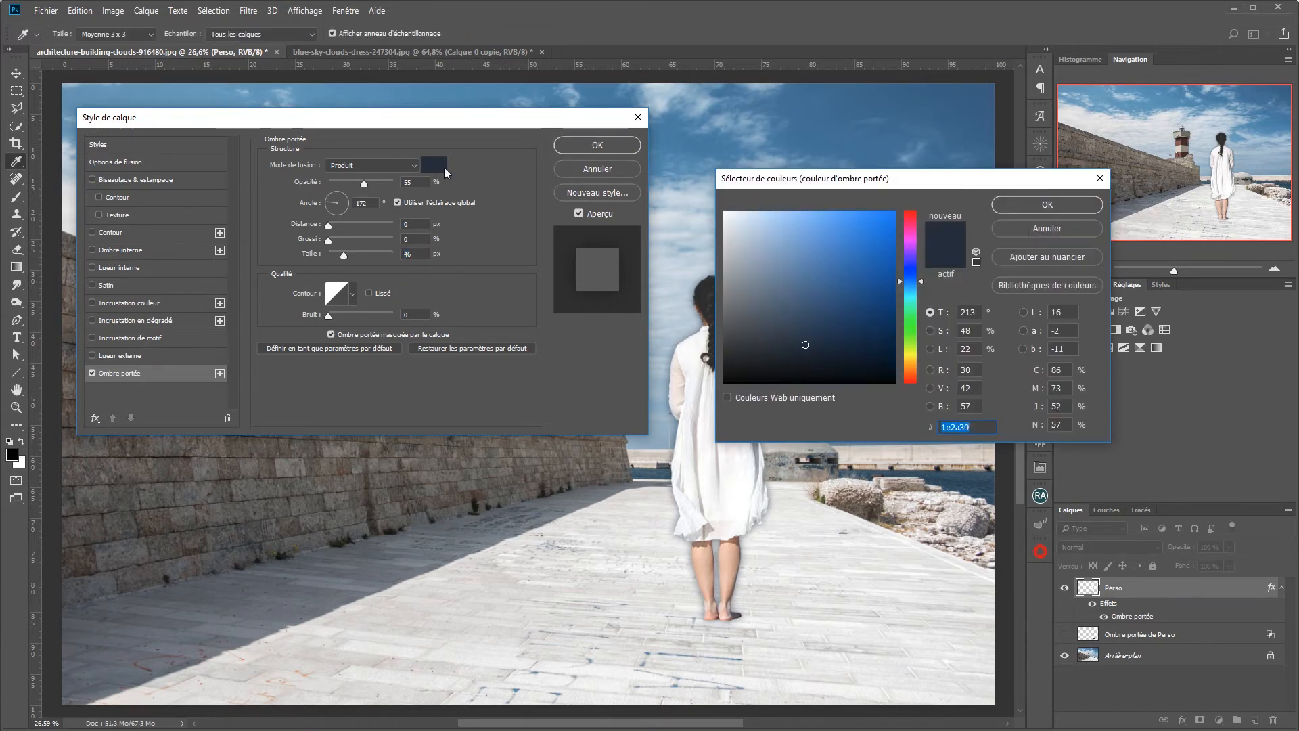
left_click(1037, 206)
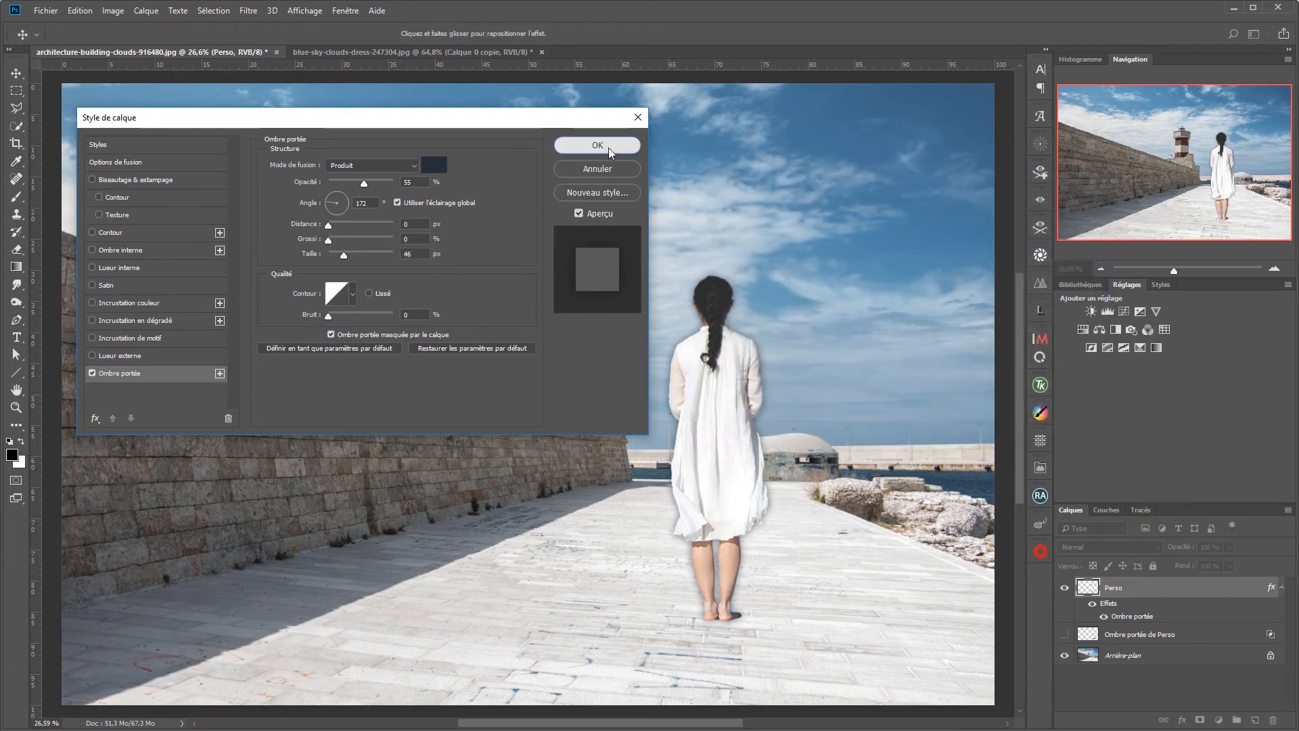
left_click(608, 148)
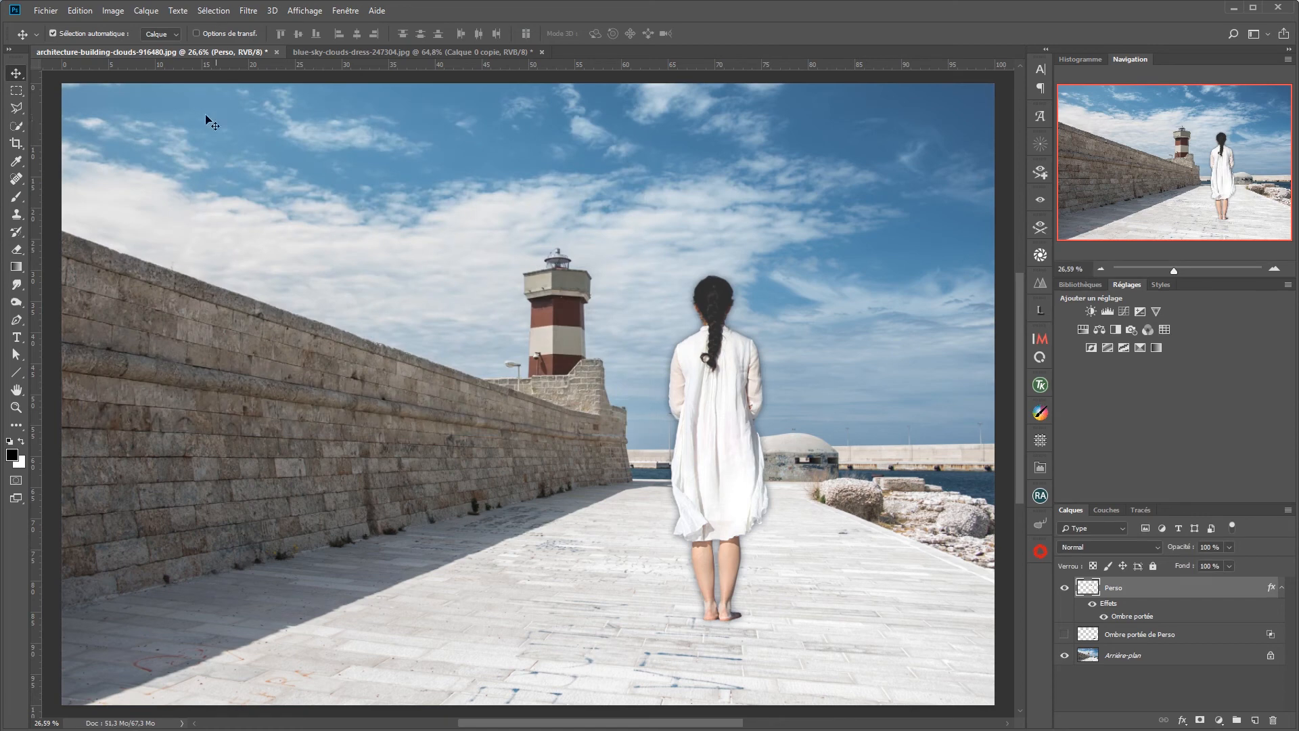
Step: Separate the Perso layer's new 46 px drop shadow from its layer style as an independent layer
left_click(143, 13)
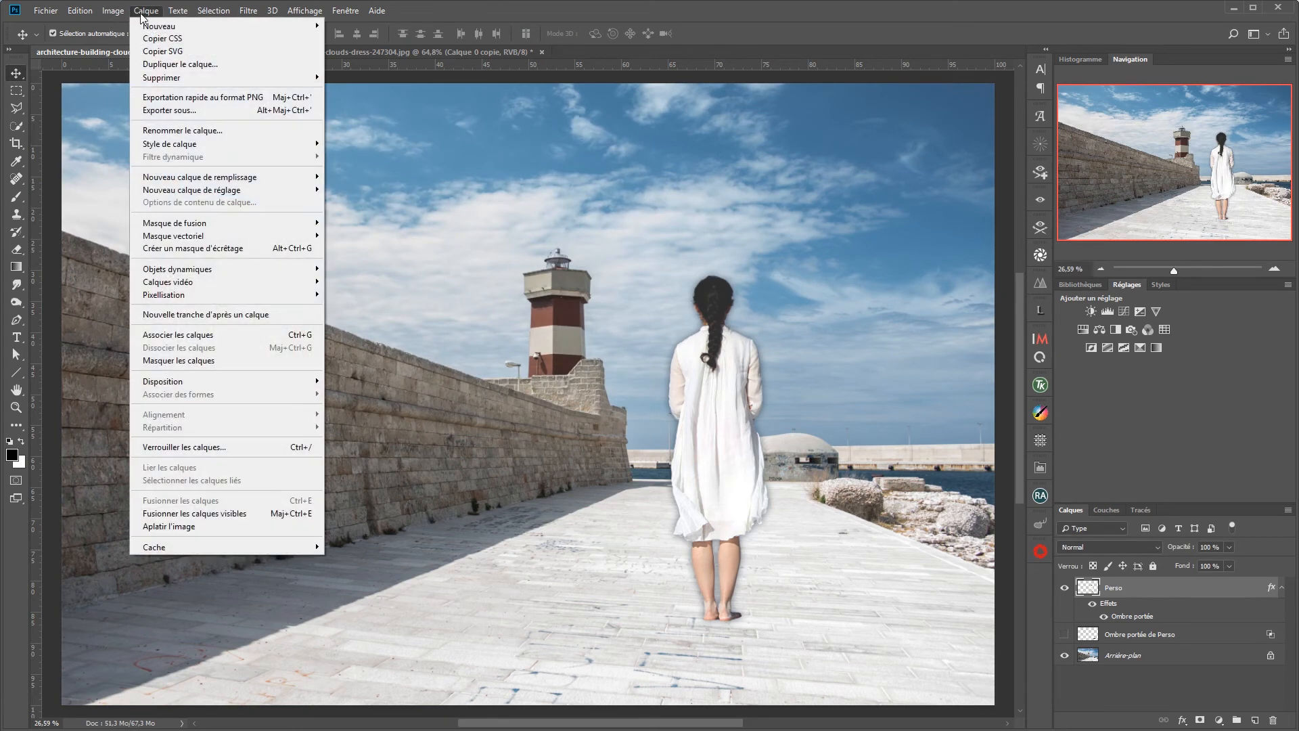
mouse_move(168, 147)
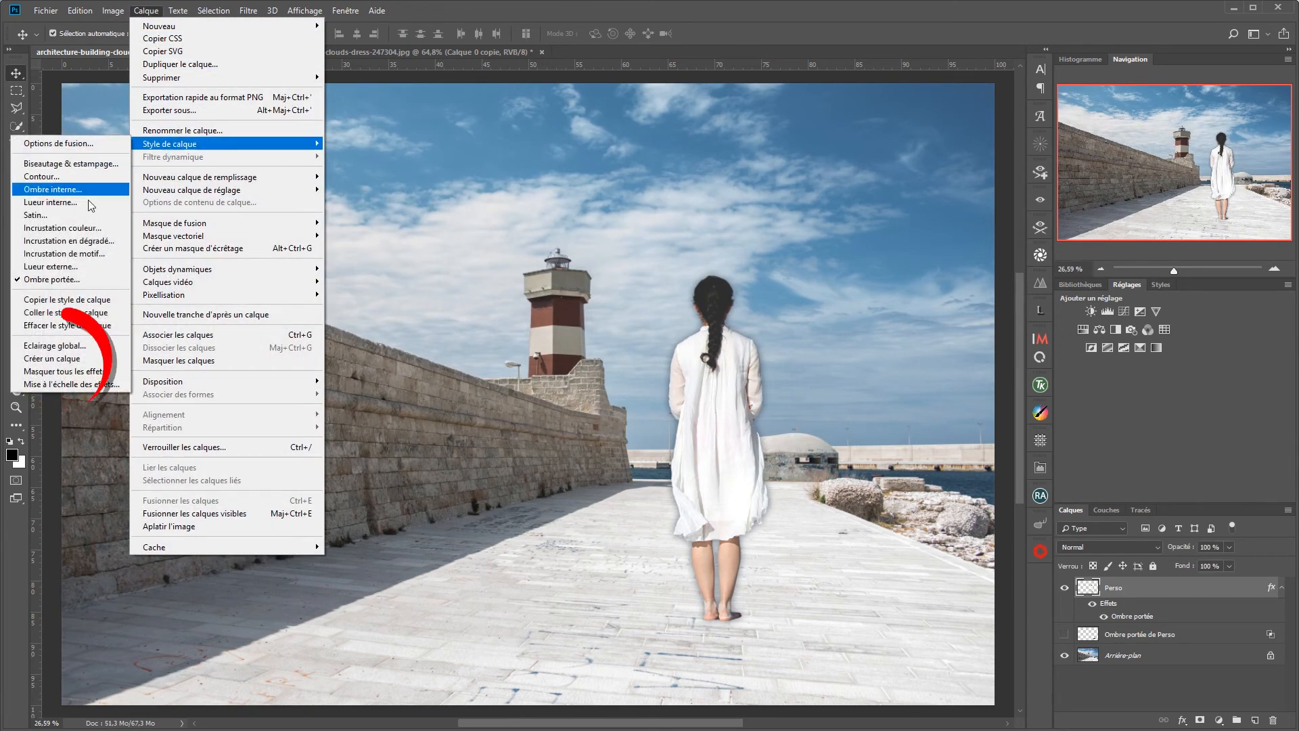
left_click(73, 359)
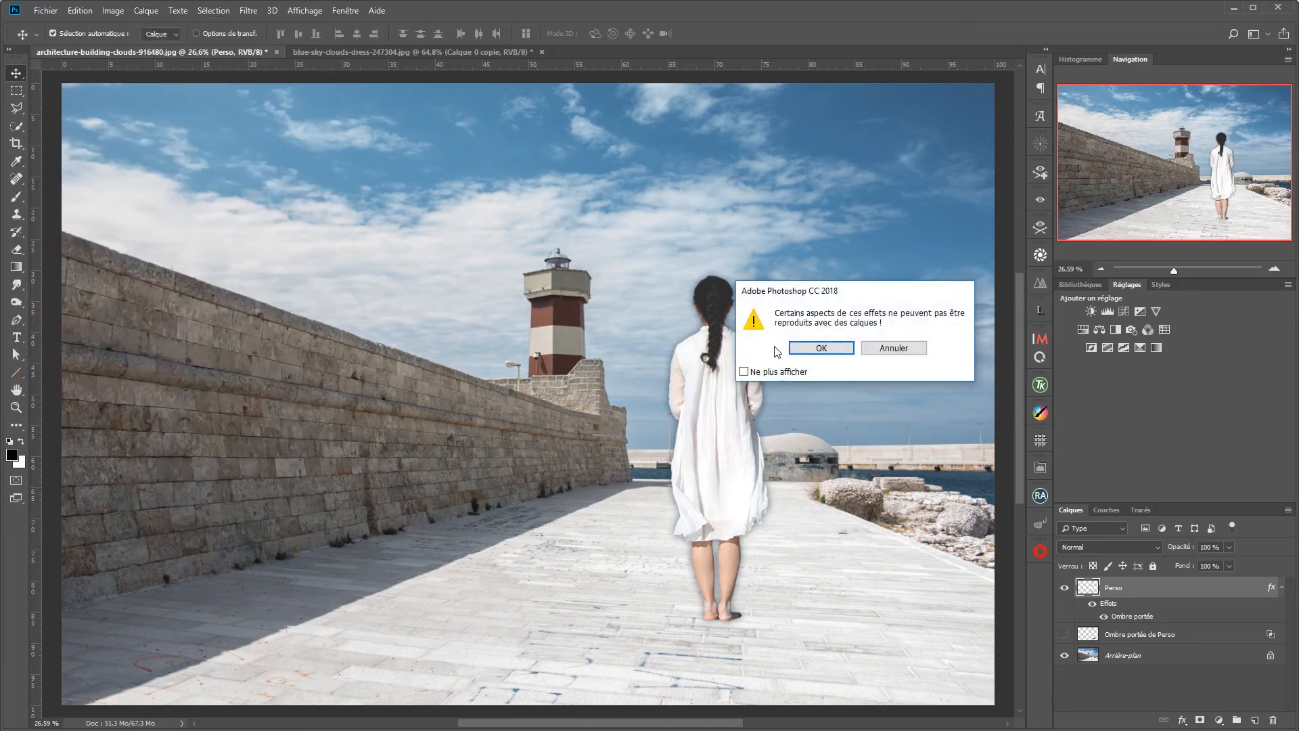
left_click(820, 348)
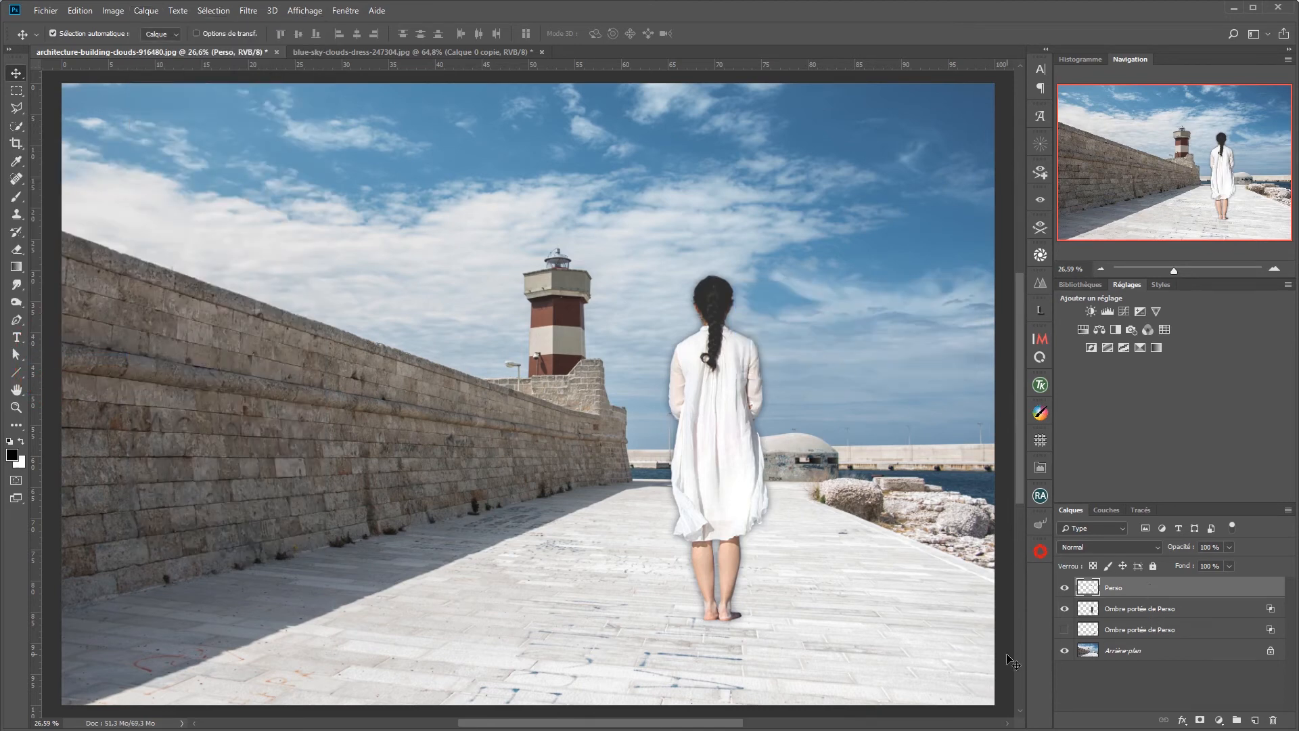
Step: Repeat the last transformation on a copy of the new upright shadow layer, and hide the upright original
key("ctrl")
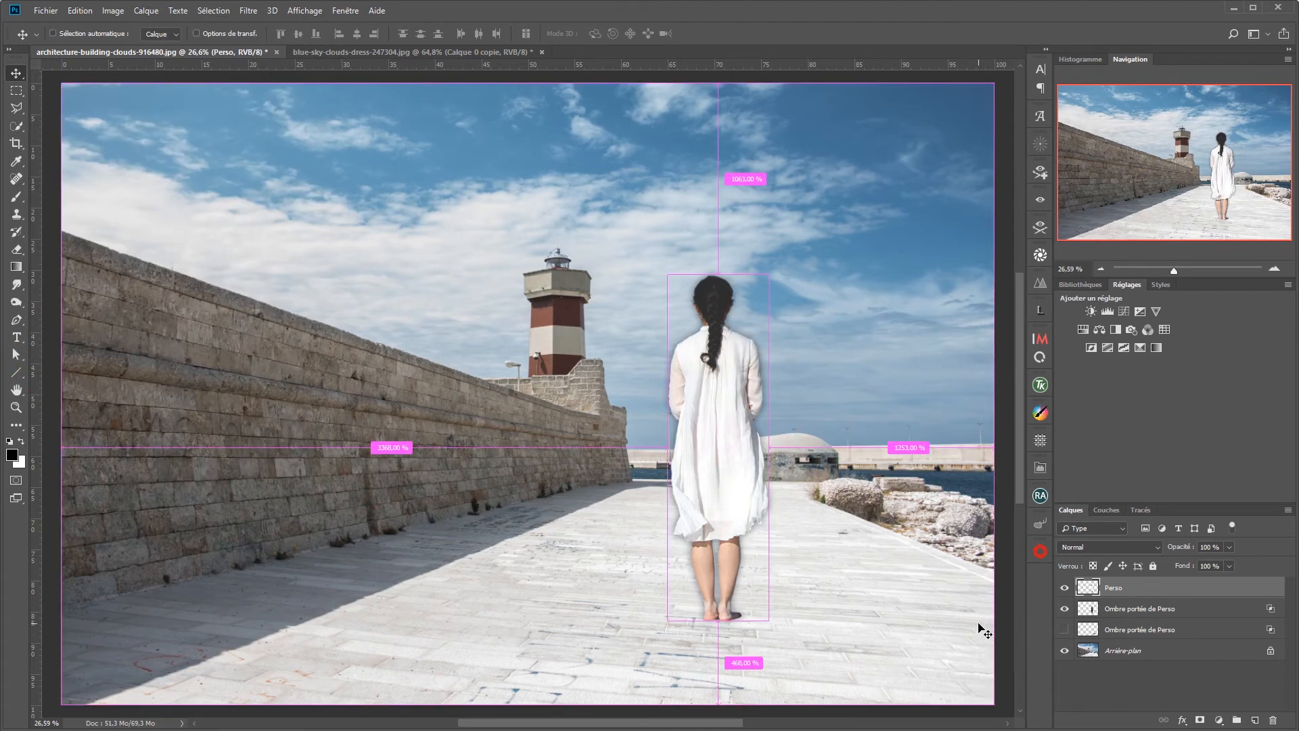
left_click(1162, 611)
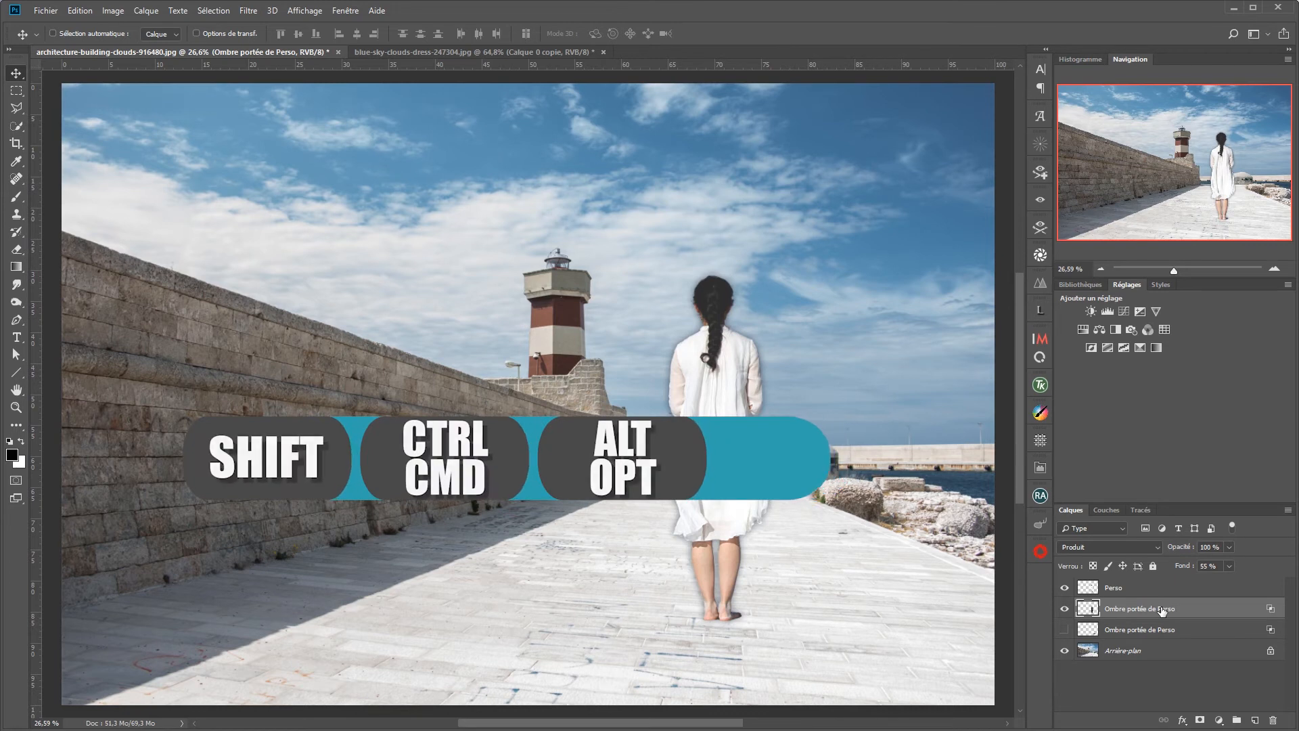
key("ctrl+shift+alt+t")
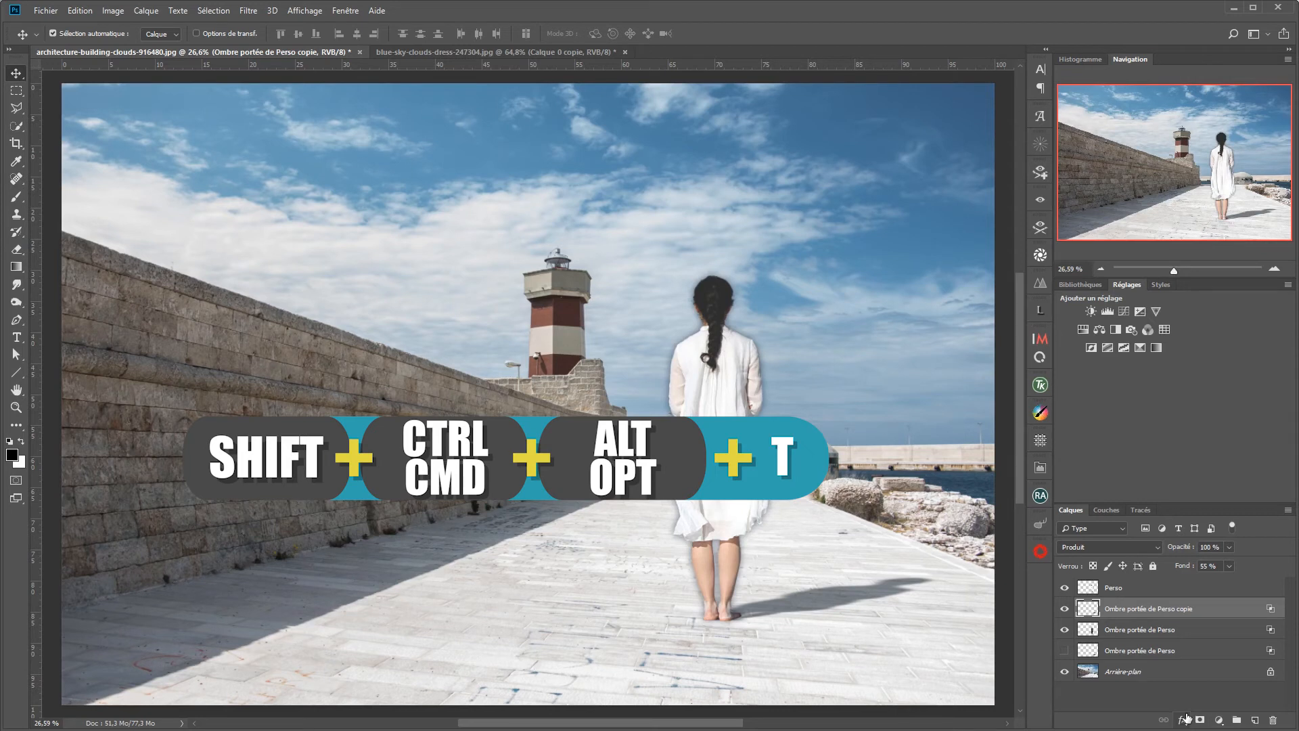
left_click(1064, 630)
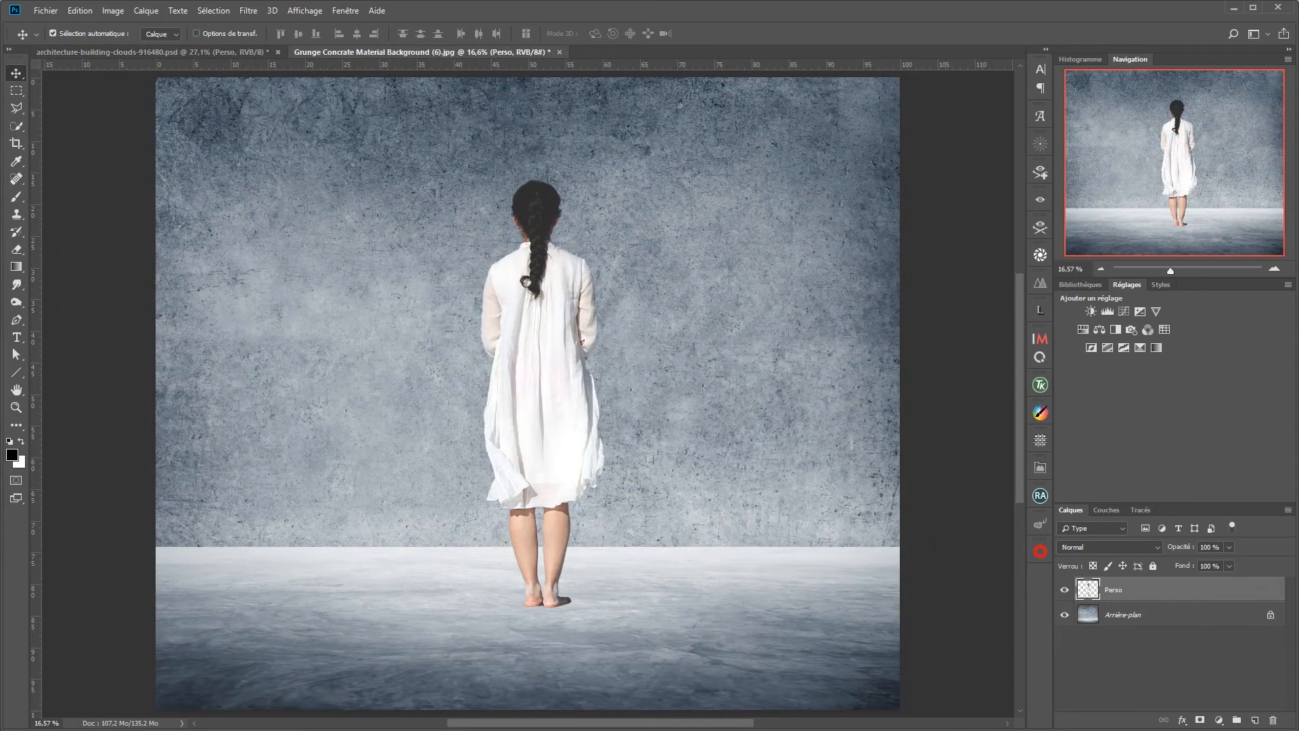
Step: Apply an Ombre portée effect to the Perso layer in Produit mode, with 55 % opacity, 0 px distance and 13 px size
left_click(1065, 591)
left_click(1064, 591)
double_click(1212, 596)
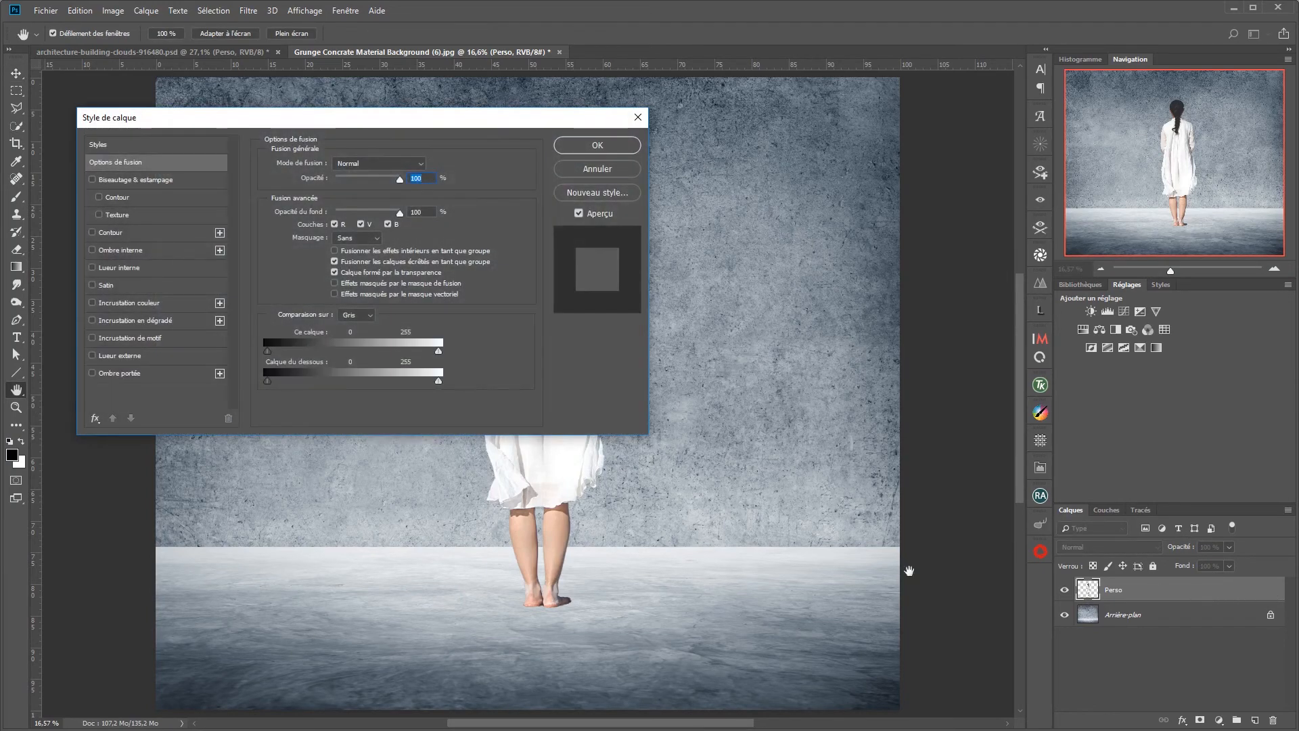
left_click(177, 377)
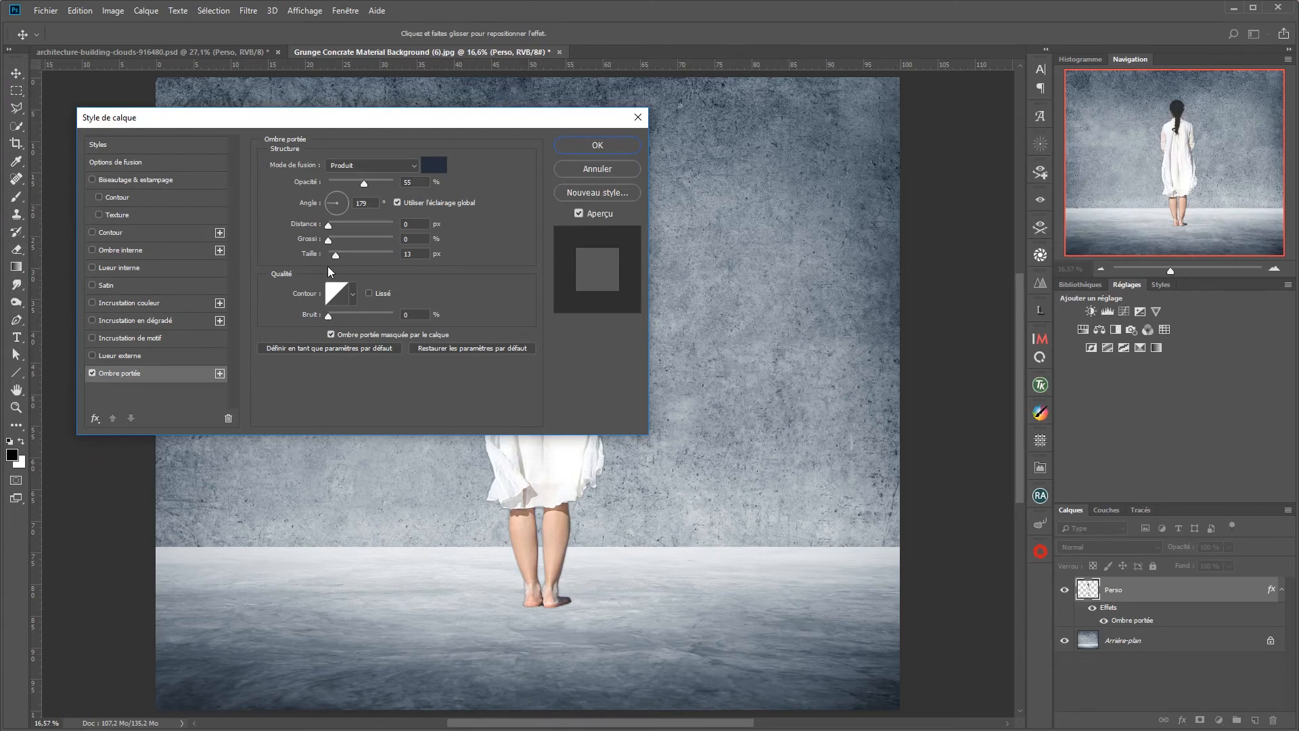
left_click(591, 145)
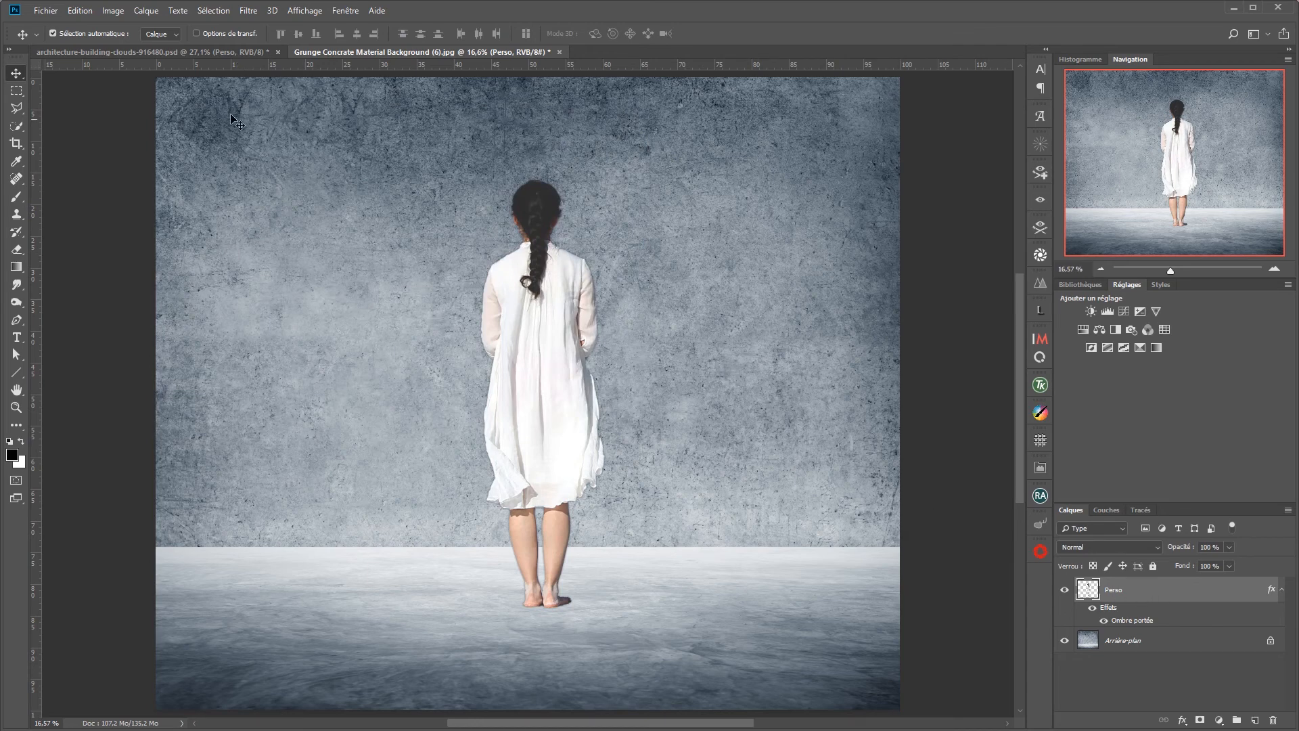
Step: Separate the Perso layer's 13 px drop shadow from its layer style as an independent layer
left_click(144, 11)
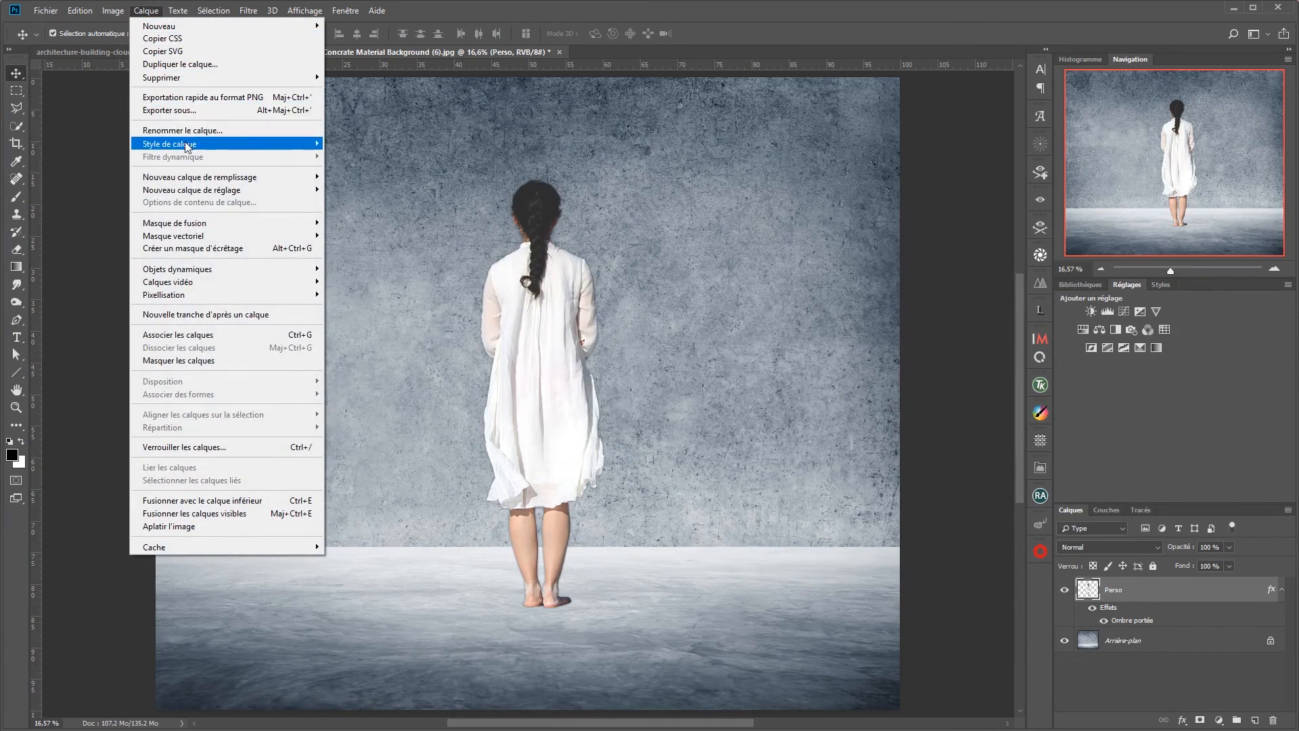
mouse_move(187, 147)
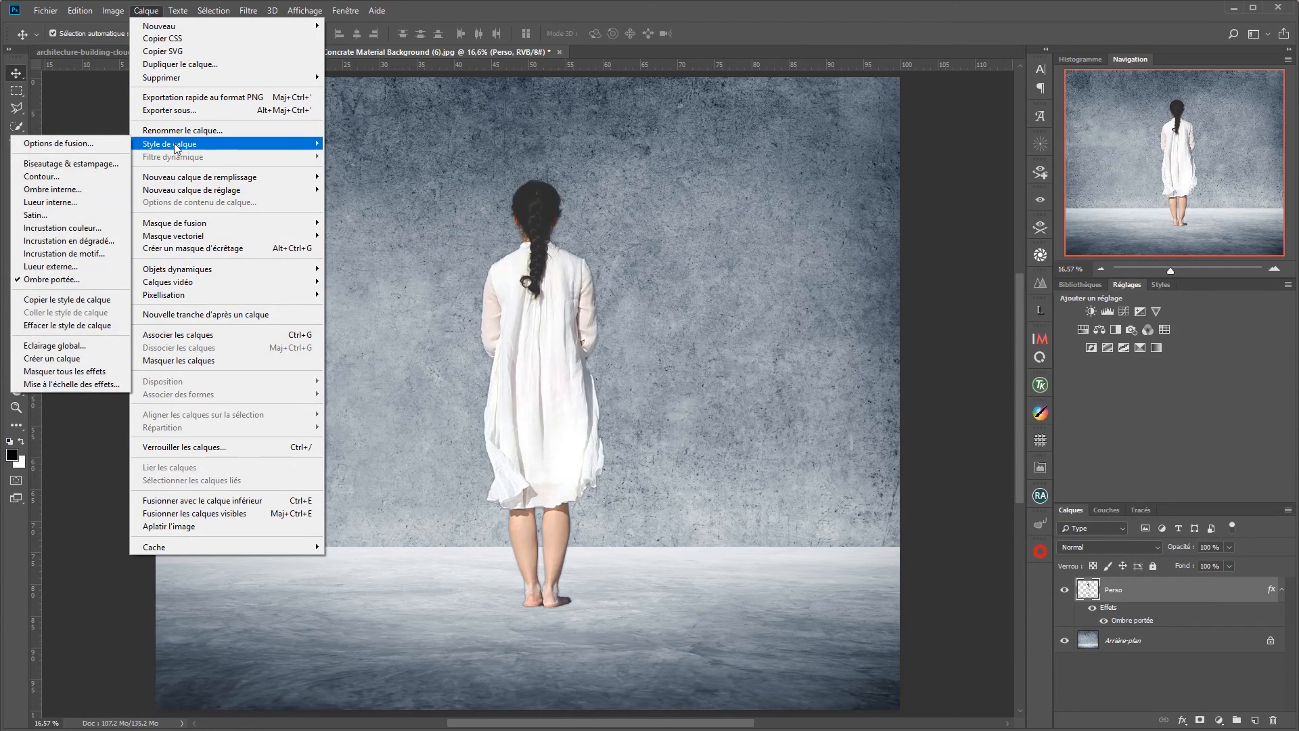
left_click(54, 360)
left_click(601, 279)
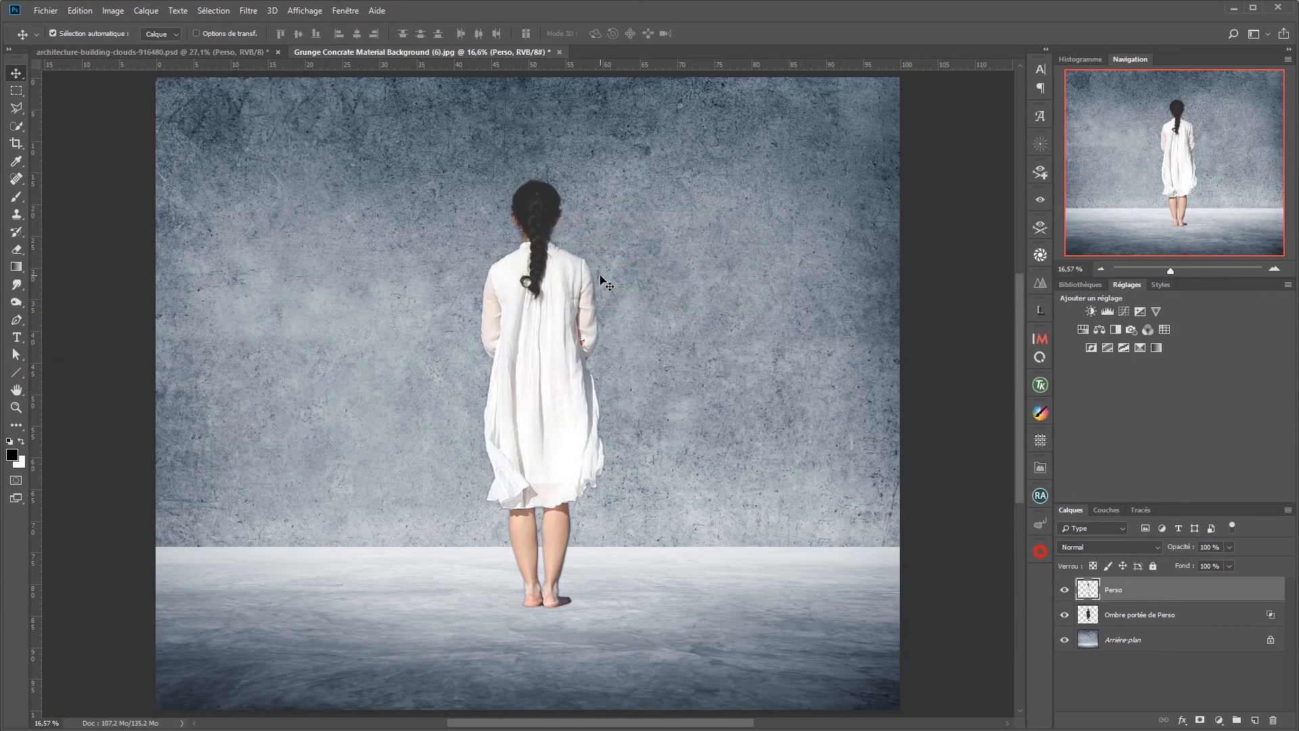
Step: Free-transform the shadow layer from its feet, lowering its height to about 60 % and skewing it horizontally about -41° towards the right
left_click(1143, 617)
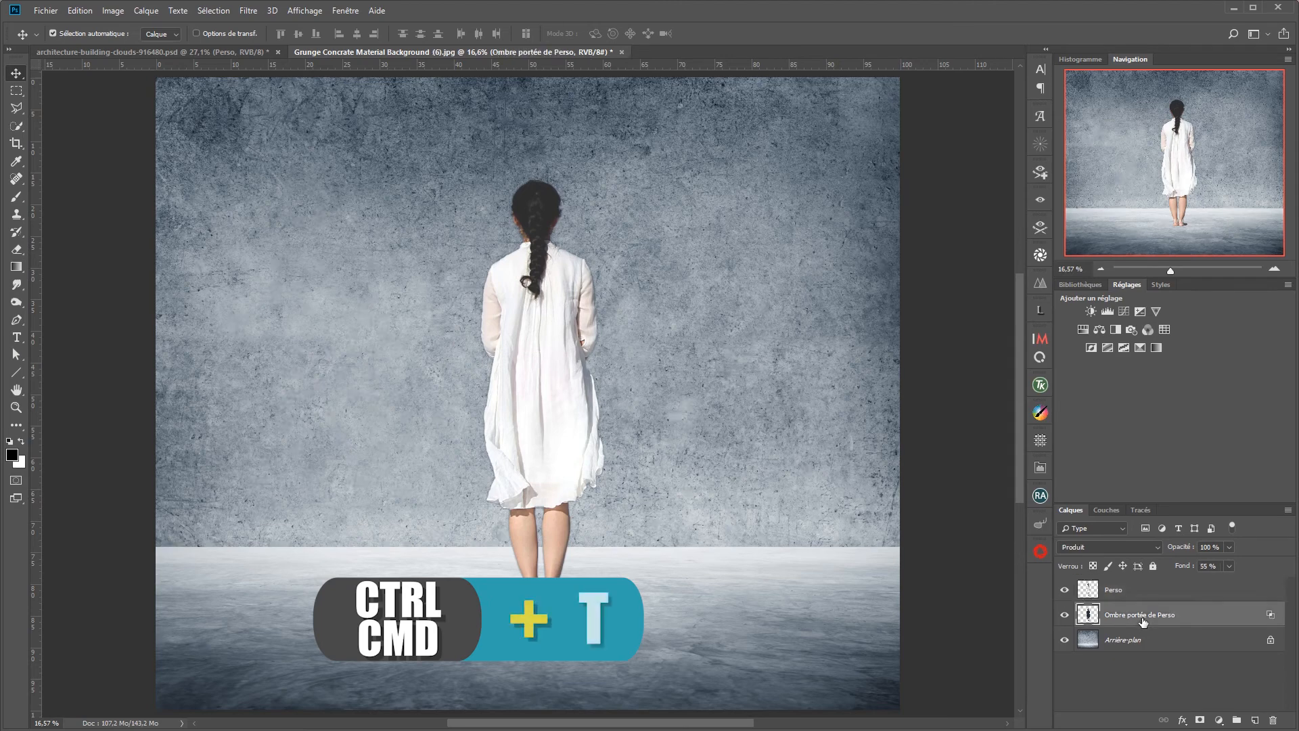
key("ctrl+t")
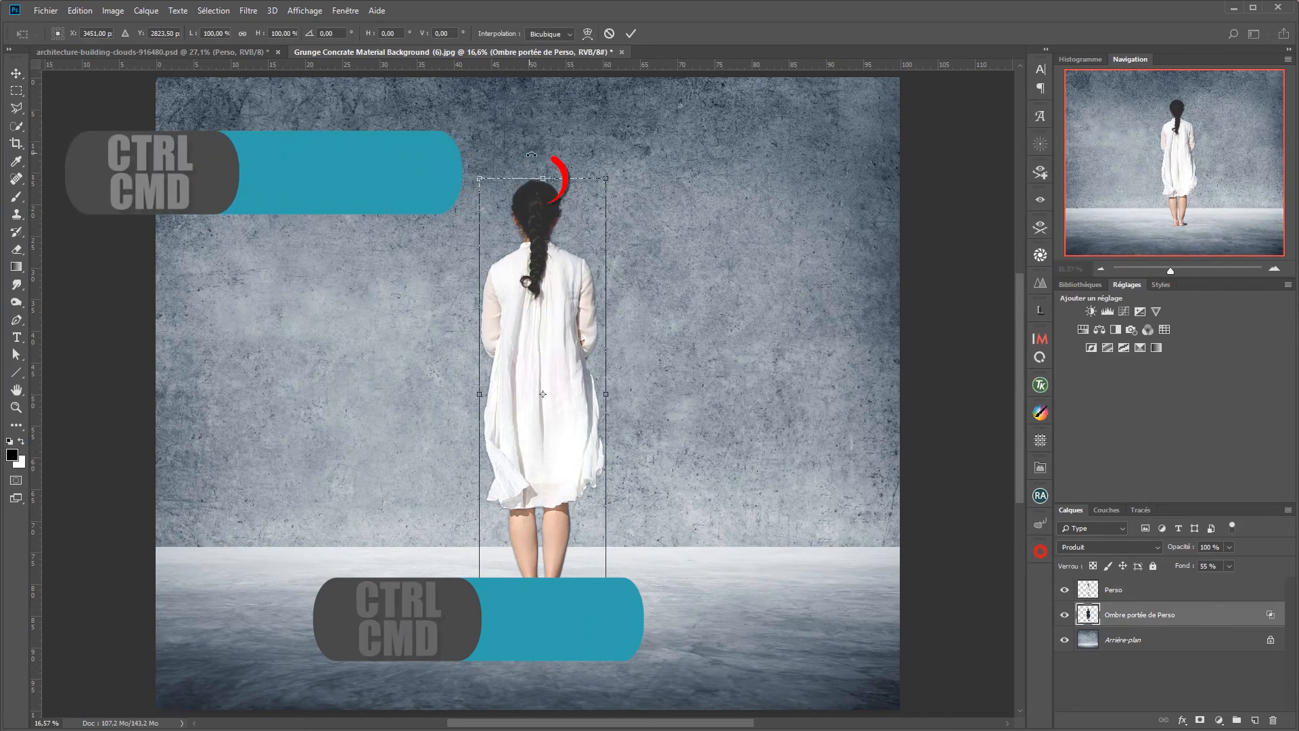
left_click_drag(544, 179, 767, 353)
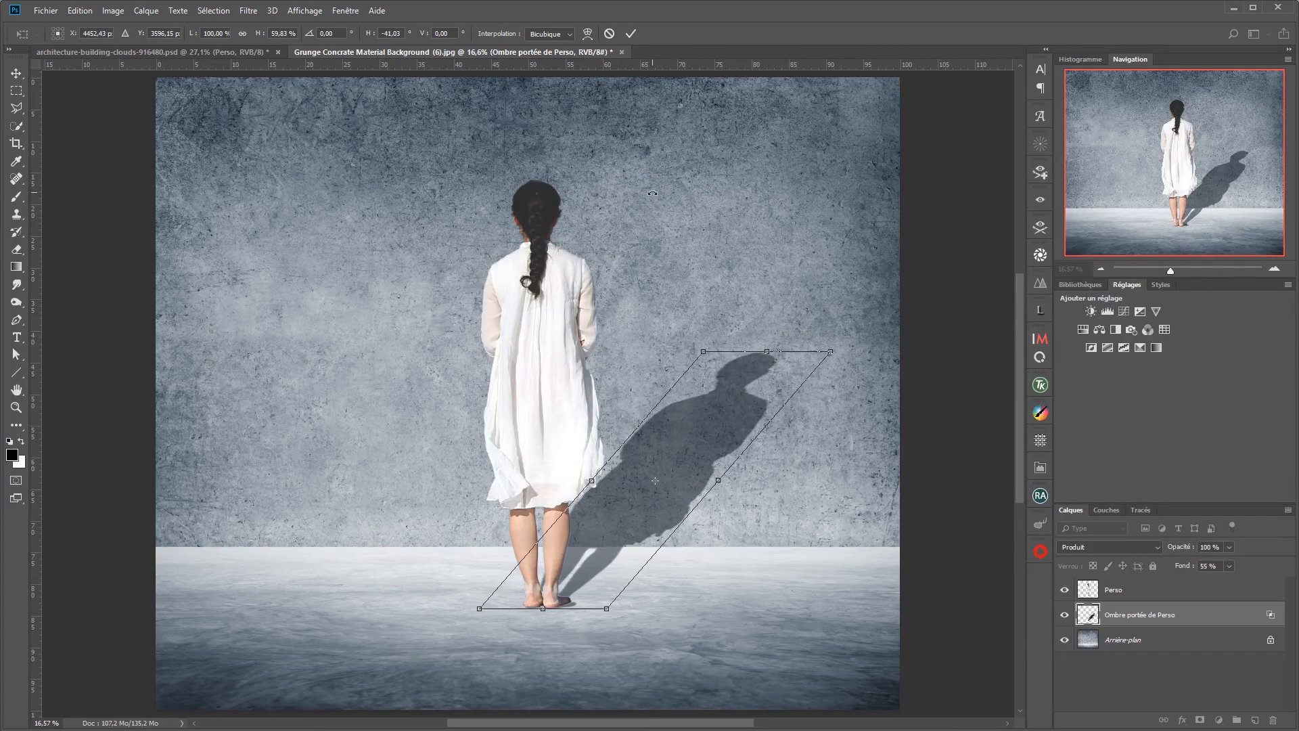
left_click(631, 33)
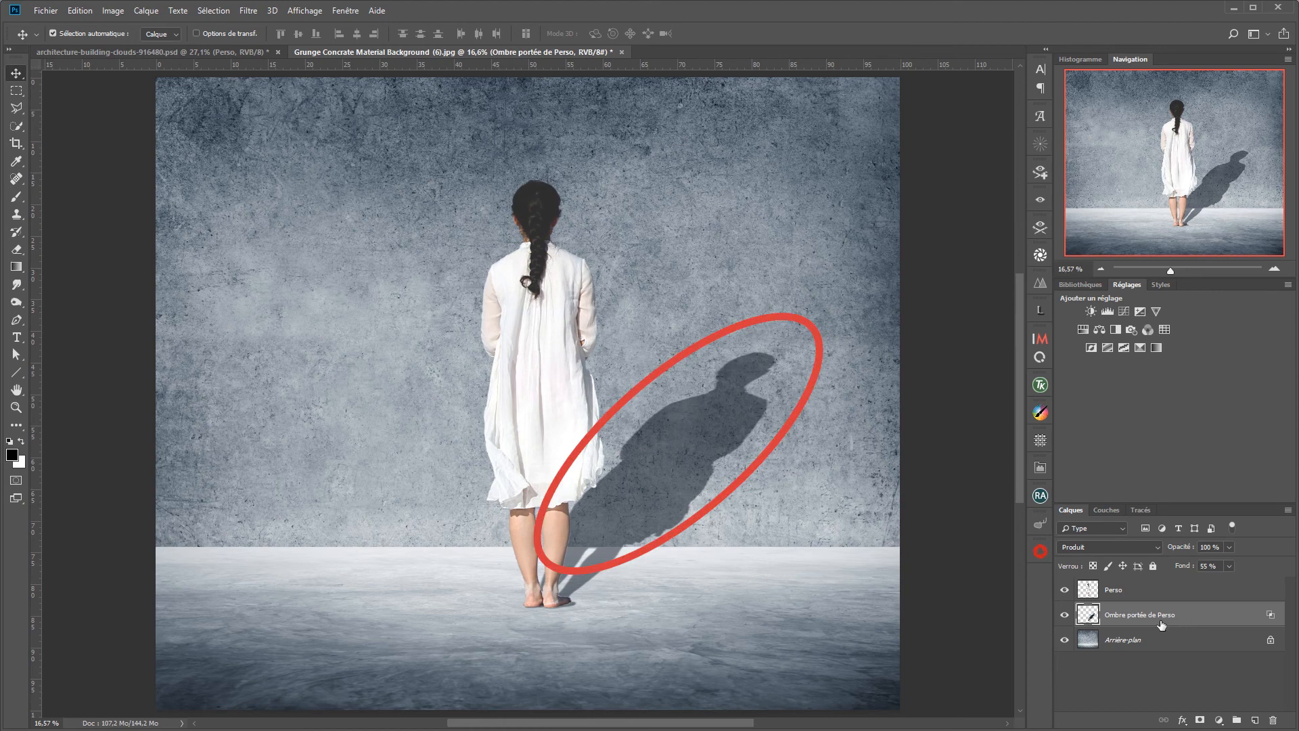
Step: Select the part of the shadow that falls on the wall with a rectangular marquee ending at the wall-floor line
key("e")
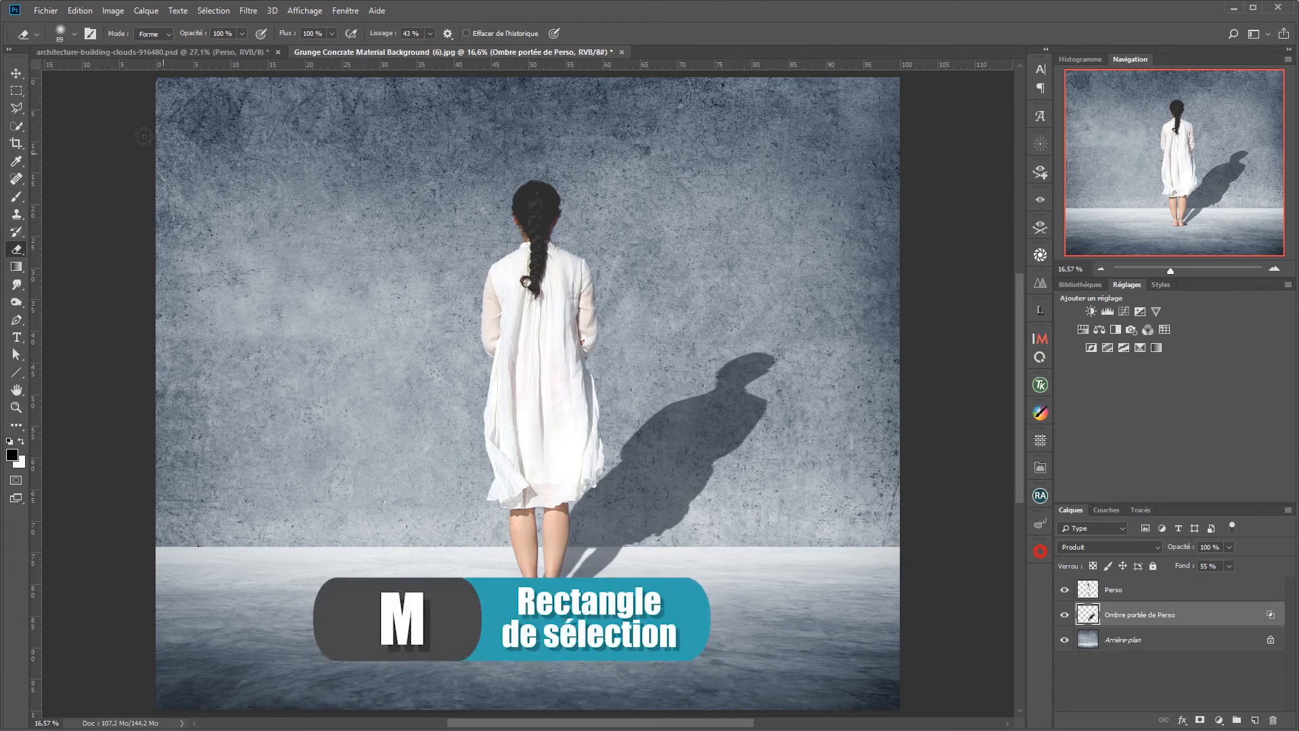
key("m")
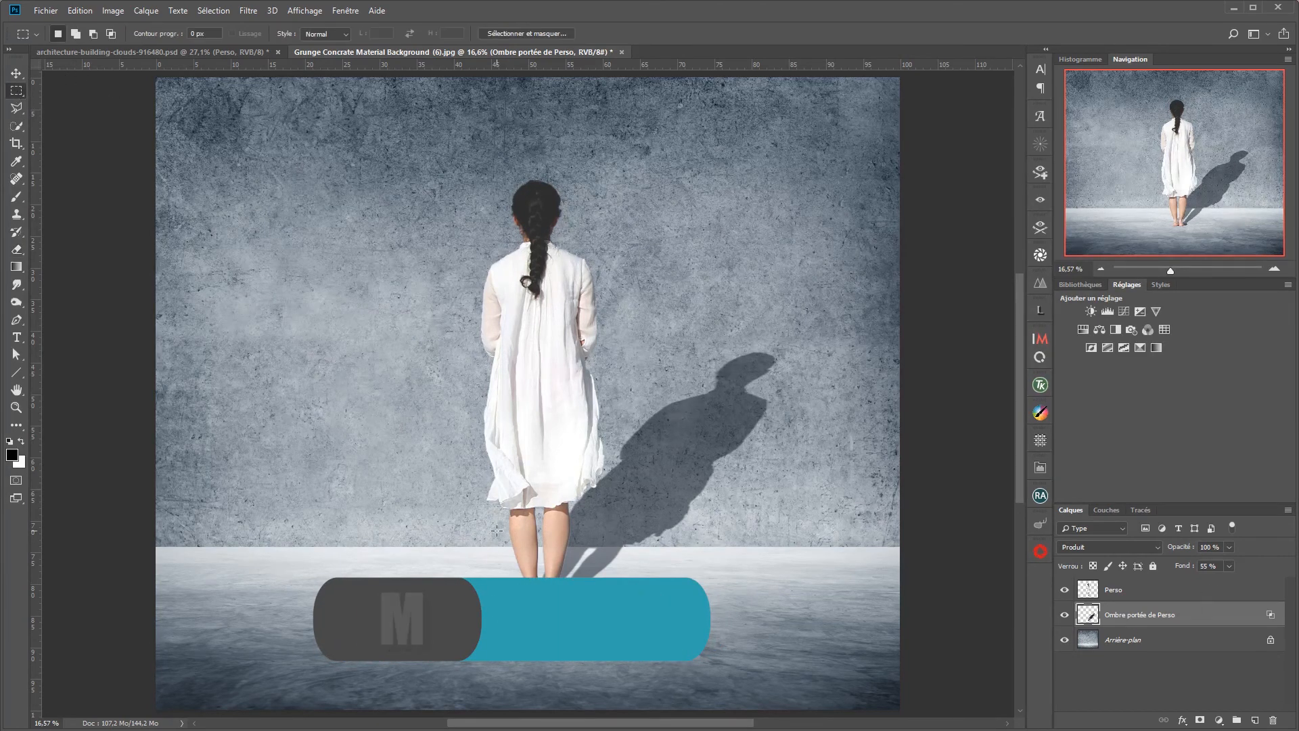
left_click_drag(442, 300, 796, 546)
left_click_drag(796, 546, 791, 546)
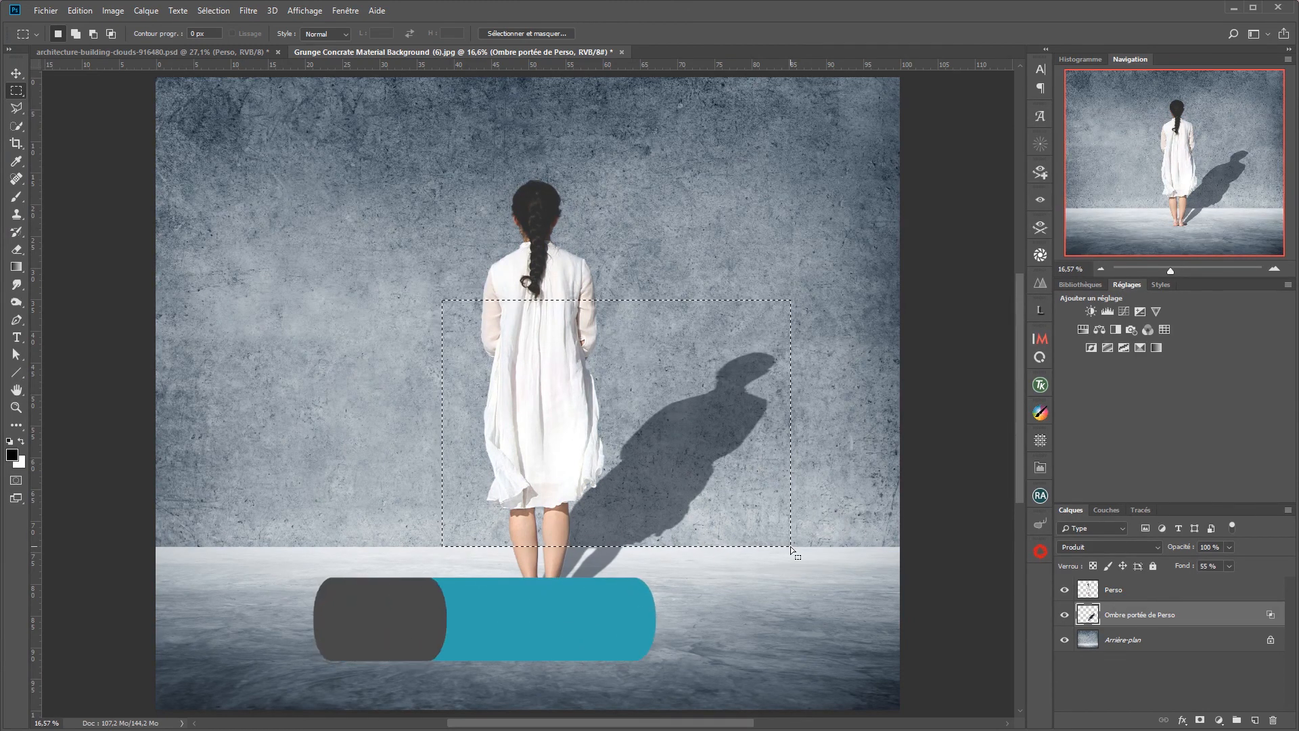
Step: Transform the selected wall shadow about a reference point on the floor line, with about 136 % height and 27.6° horizontal skew, to stand upright
key("ctrl+t")
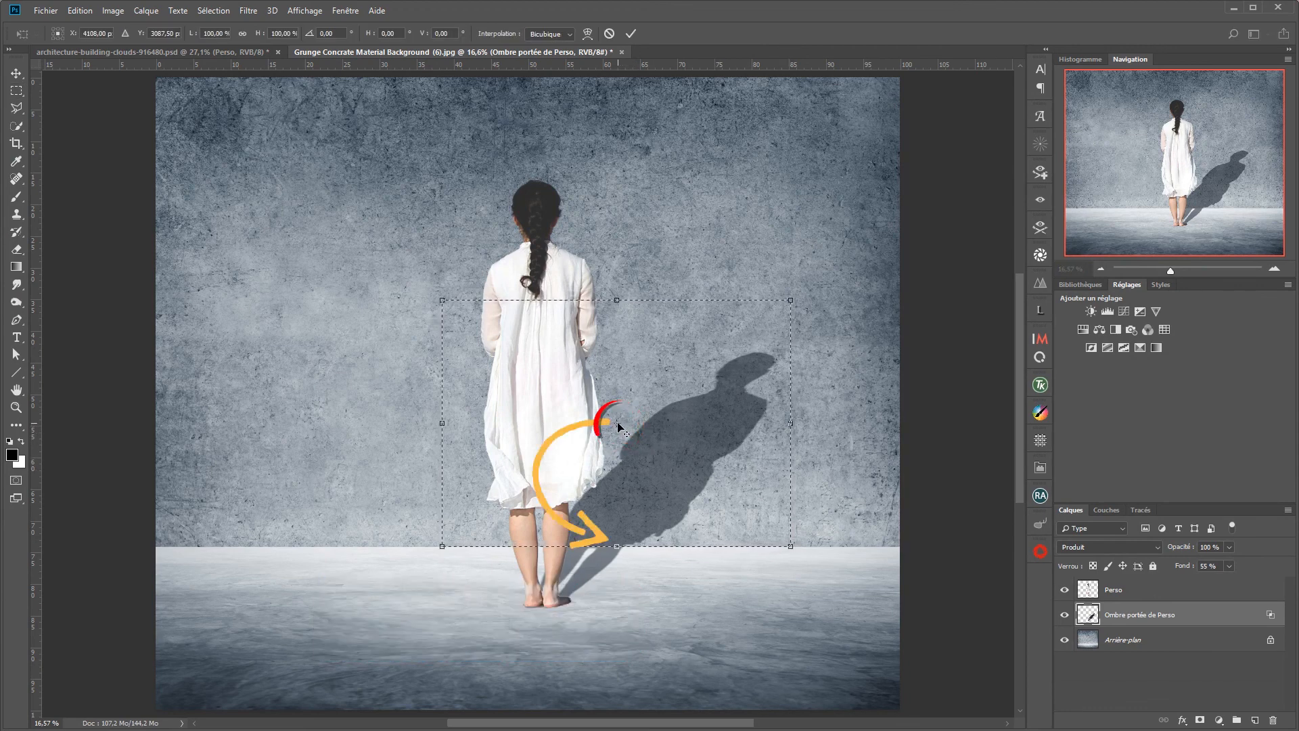
left_click_drag(616, 423, 616, 545)
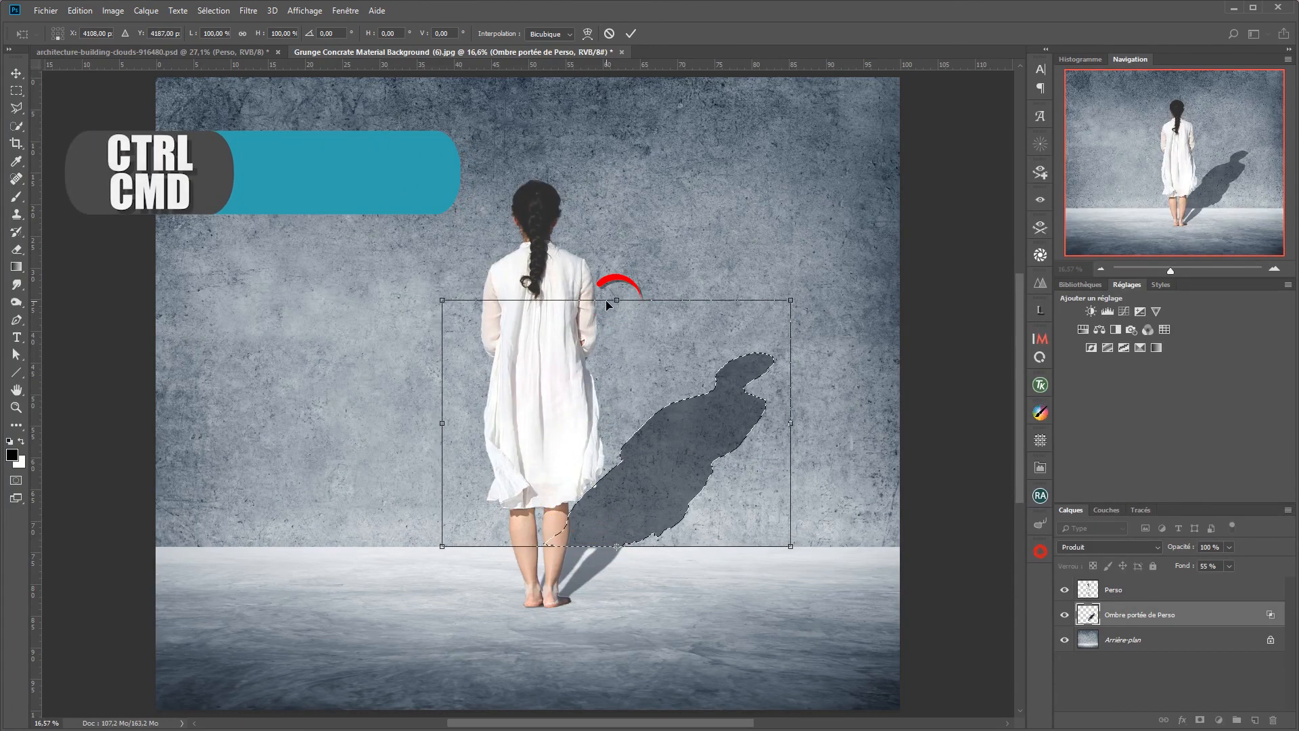
left_click_drag(618, 302, 442, 212)
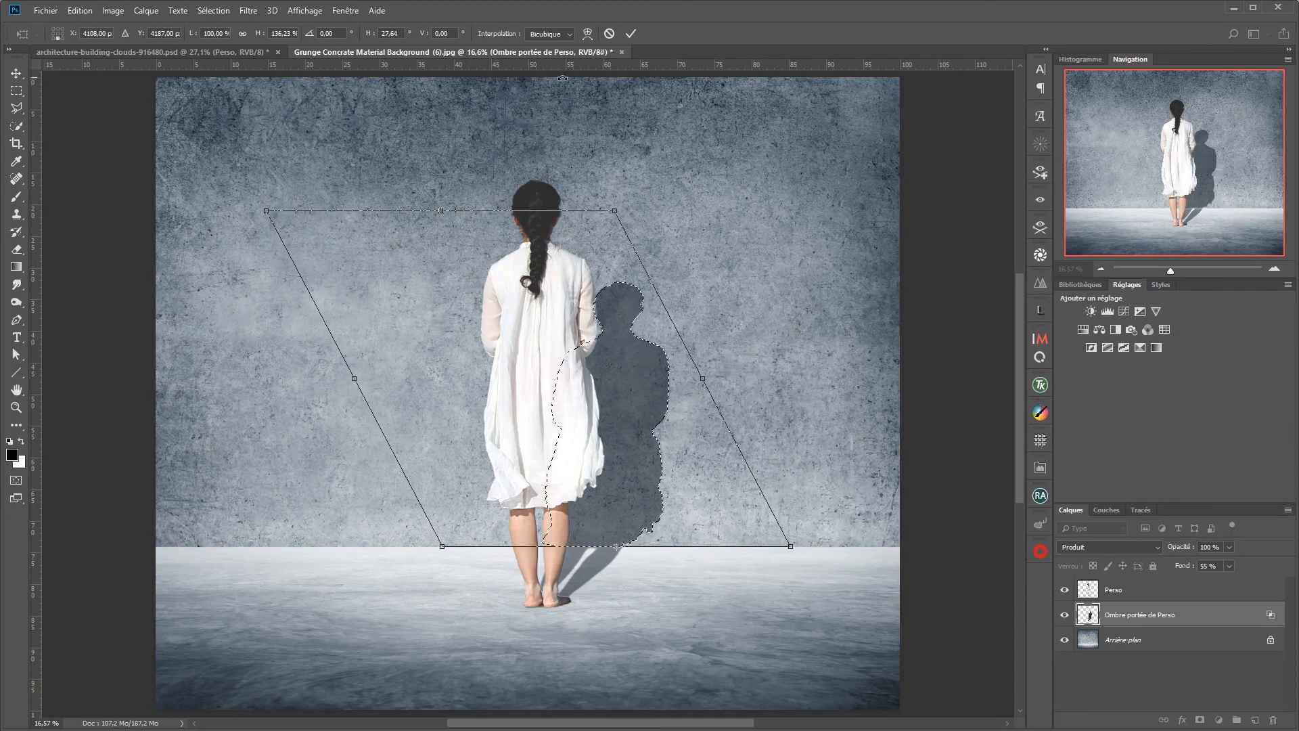
left_click(630, 33)
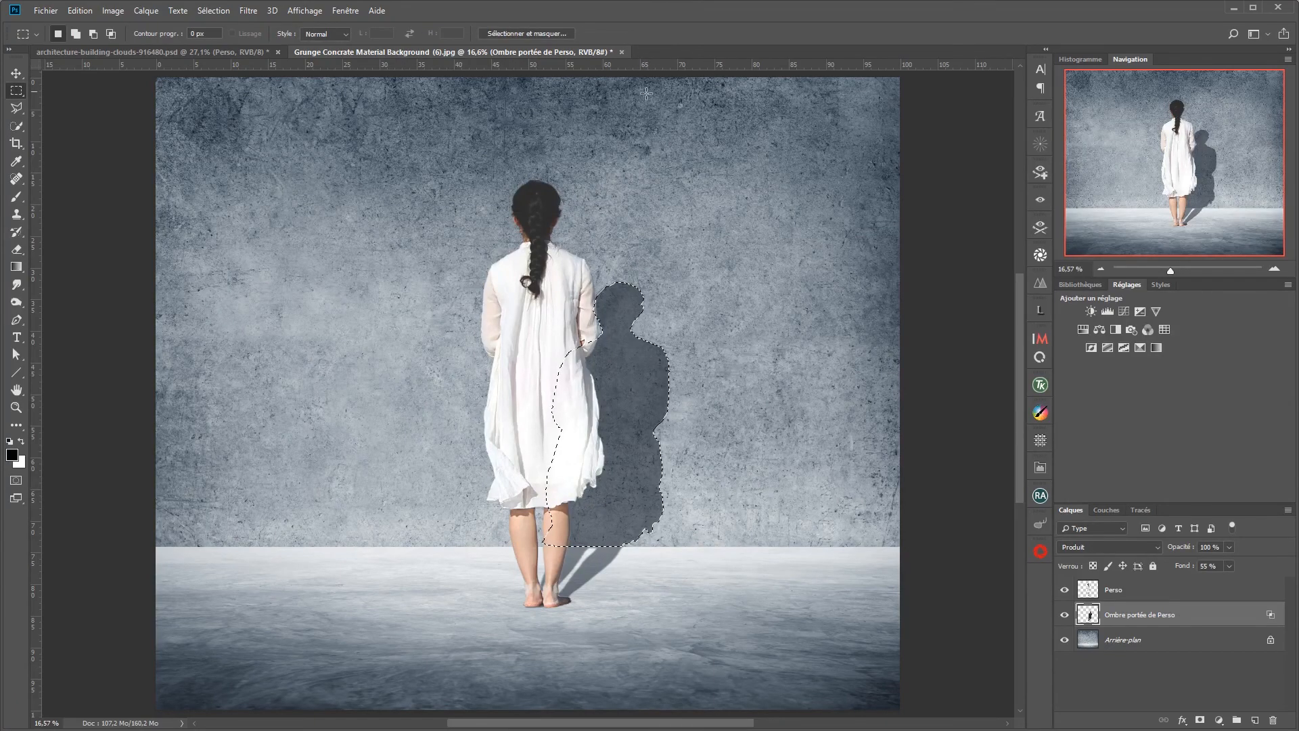